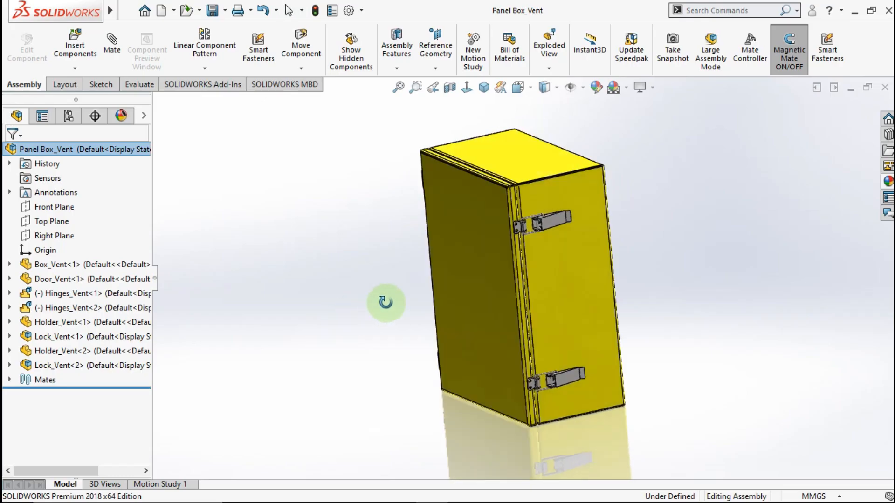
- Open the Box_Vent part and start a sketch on the outer face of its Edge-Flange1 side wall, viewed face-on
{"action": "left_click", "coordinate": [422, 278]}
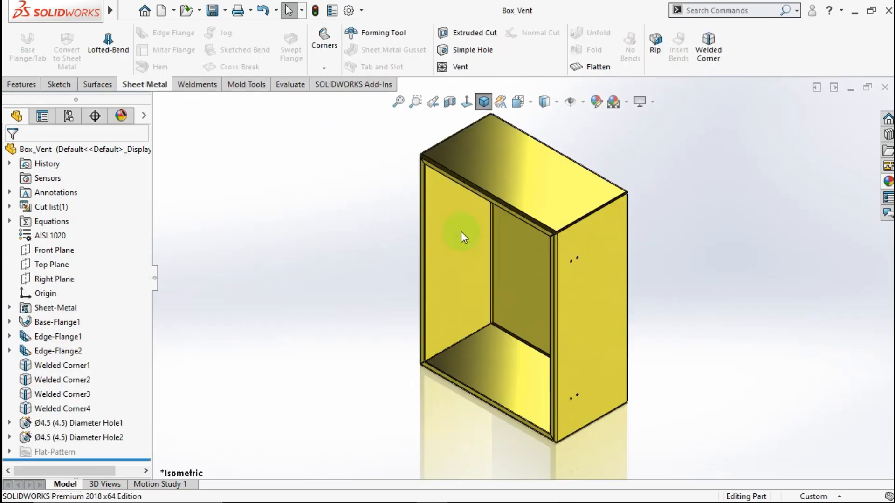
{"action": "middle_click_drag", "start_coordinate": [465, 276], "coordinate": [498, 255]}
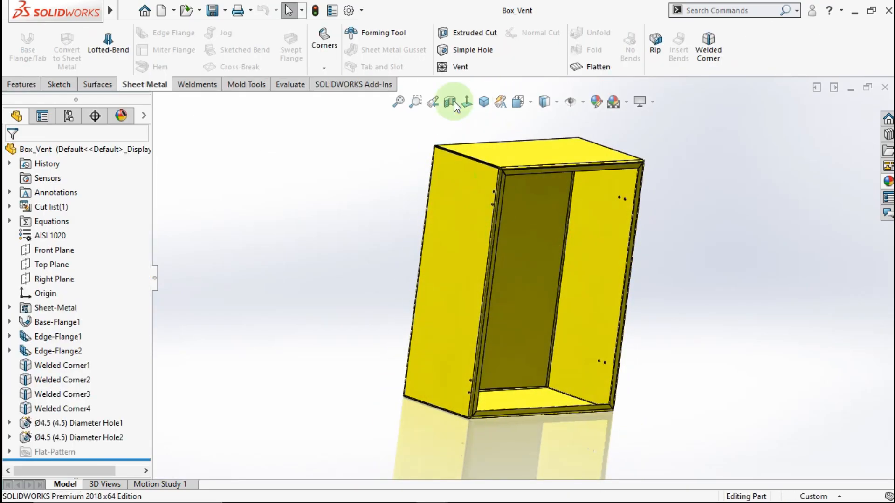
{"action": "left_click", "coordinate": [449, 219]}
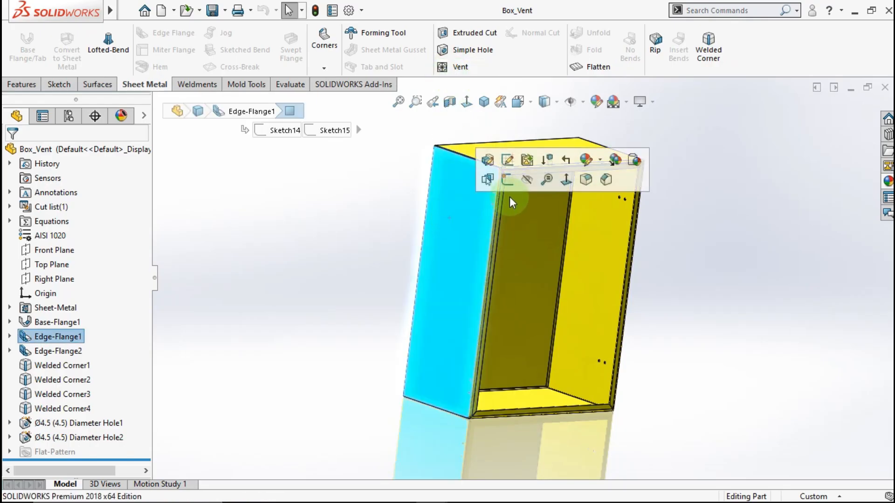
{"action": "left_click", "coordinate": [505, 184]}
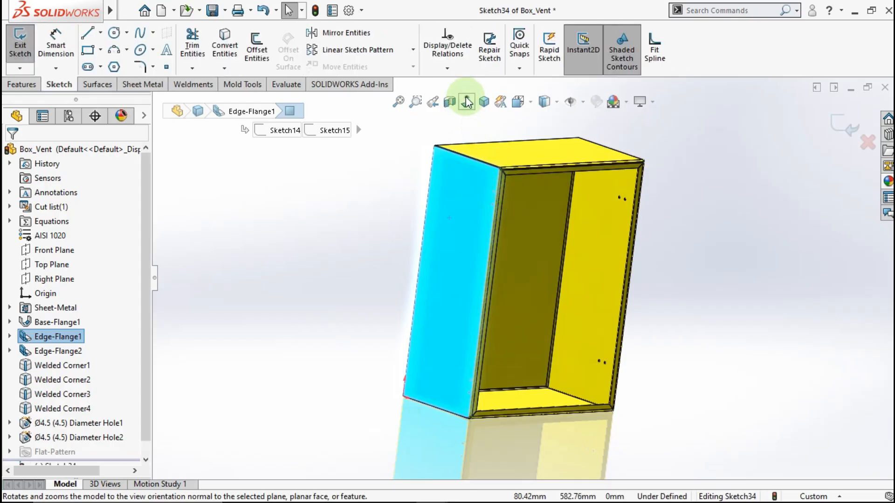
{"action": "left_click", "coordinate": [466, 101]}
{"action": "left_click", "coordinate": [389, 235]}
{"action": "scroll", "coordinate": [522, 187], "scroll_direction": "up", "scroll_amount": 1}
{"action": "scroll", "coordinate": [522, 186], "scroll_direction": "down", "scroll_amount": 2}
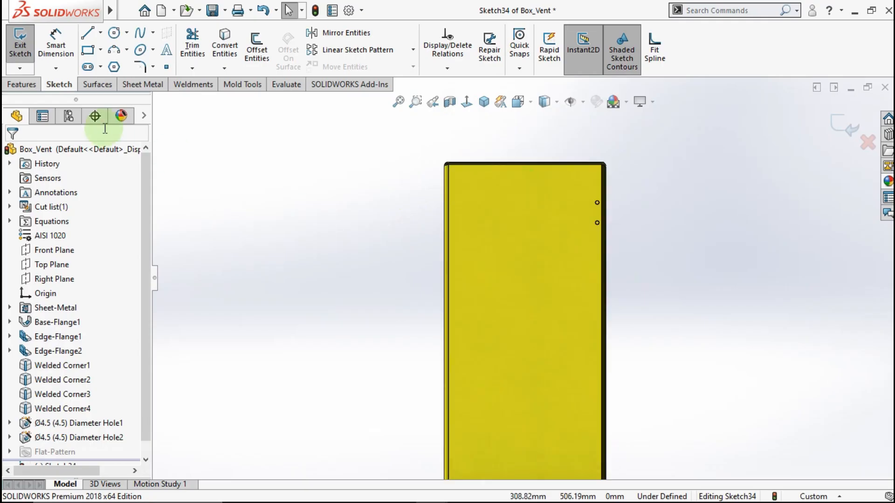
- Sketch a circle about 104 mm in diameter near the middle of the side face's upper area
{"action": "left_click", "coordinate": [114, 32]}
{"action": "scroll", "coordinate": [524, 254], "scroll_direction": "down", "scroll_amount": 2}
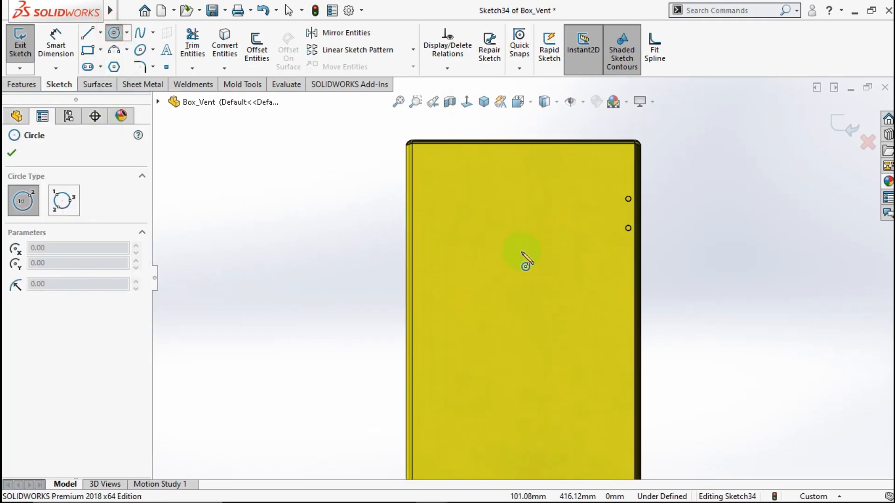
{"action": "left_click", "coordinate": [521, 255]}
{"action": "left_click", "coordinate": [571, 219]}
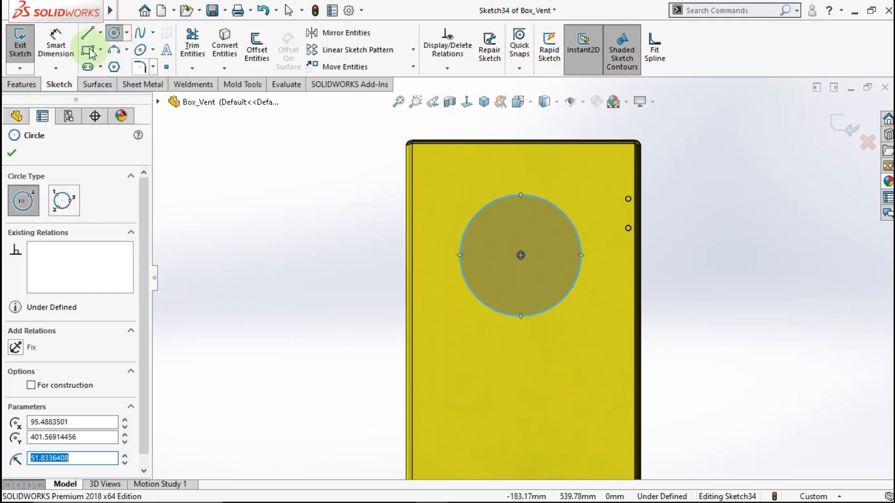
- Dimension the circle's centre 100 mm below the top edge of the side face
{"action": "left_click", "coordinate": [65, 42]}
{"action": "left_click", "coordinate": [468, 224]}
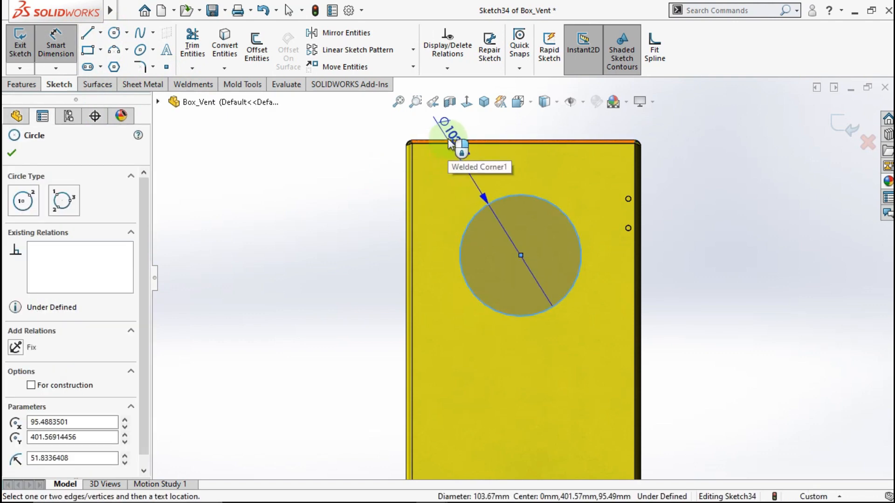
{"action": "scroll", "coordinate": [450, 149], "scroll_direction": "down", "scroll_amount": 4}
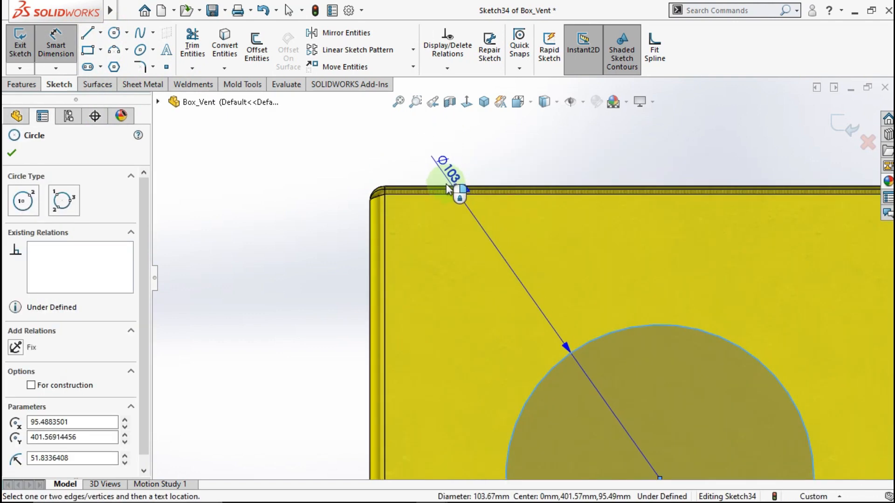
{"action": "left_click", "coordinate": [447, 187]}
{"action": "scroll", "coordinate": [399, 286], "scroll_direction": "up", "scroll_amount": 3}
{"action": "left_click", "coordinate": [356, 311]}
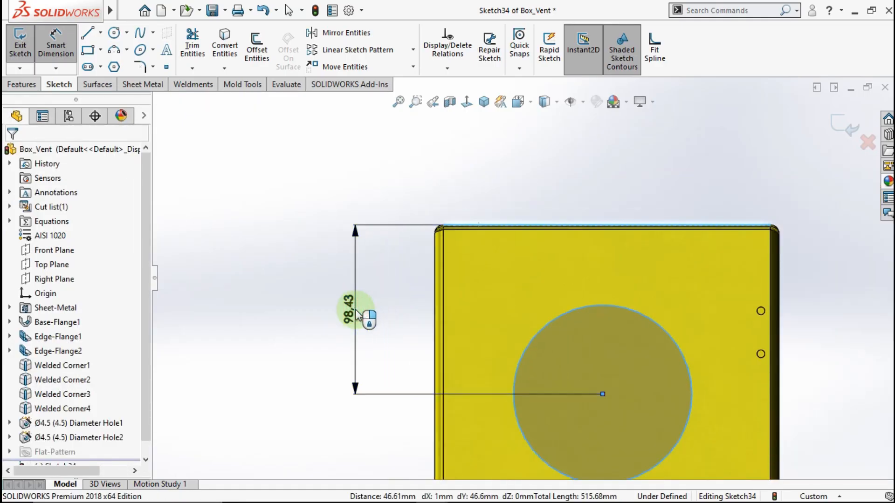
{"action": "type", "text": "100"}
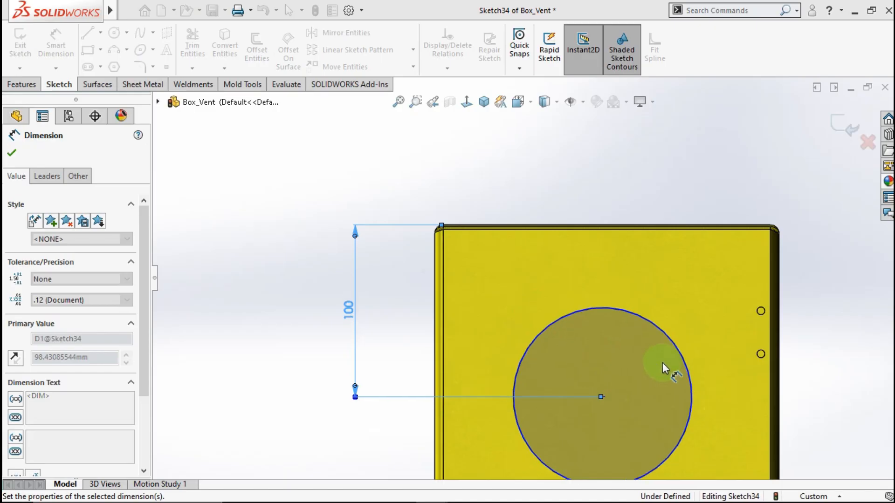
- Dimension the circle's diameter as 100 mm
{"action": "left_click", "coordinate": [651, 366]}
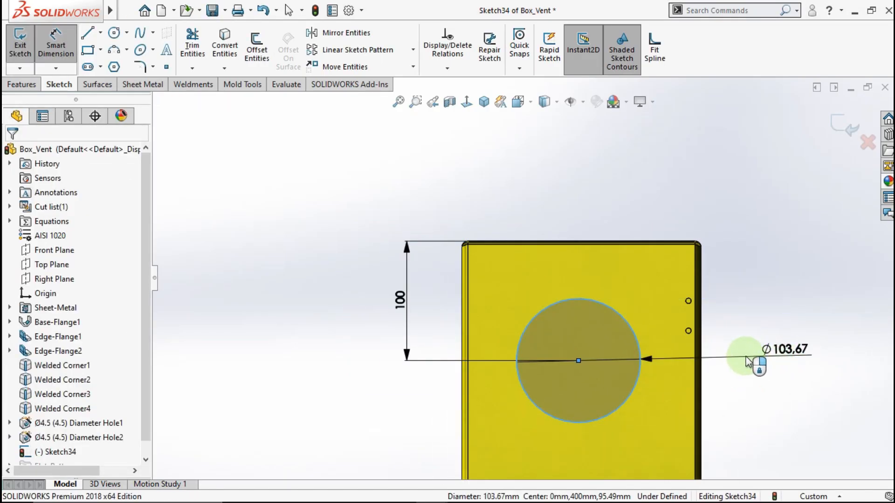
{"action": "left_click", "coordinate": [748, 361]}
{"action": "type", "text": "100"}
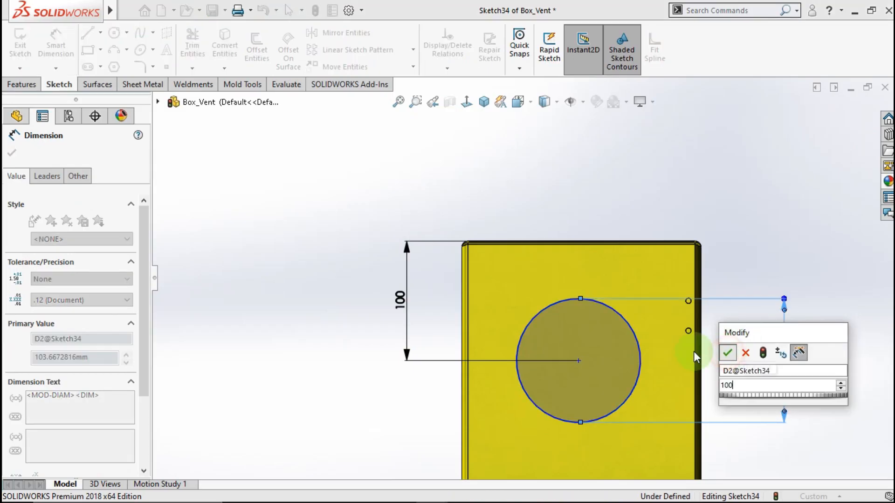
{"action": "key", "text": "Return"}
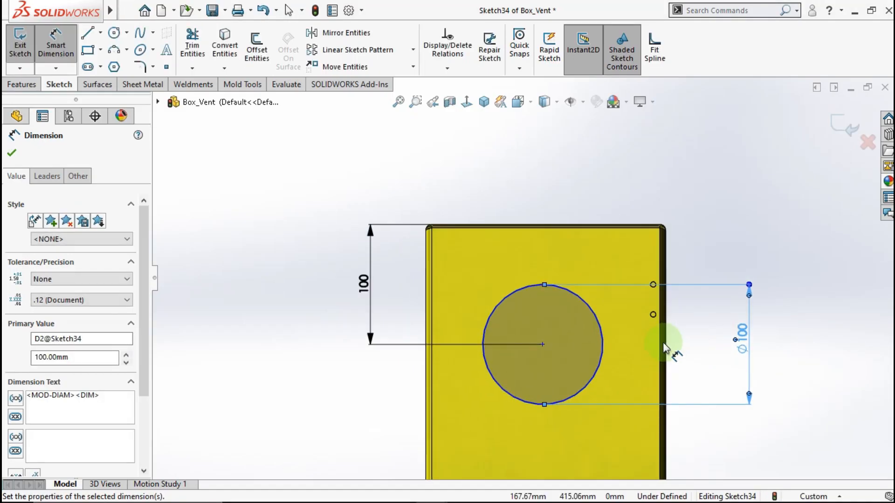
- Draw a centerline from the top edge's midpoint to the circle's centre and give it a Vertical relation
{"action": "left_click", "coordinate": [100, 32]}
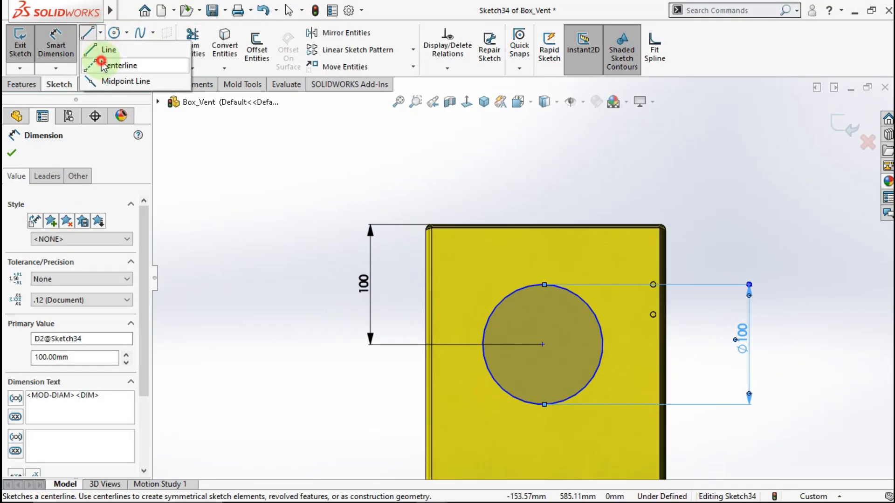
{"action": "left_click", "coordinate": [102, 64]}
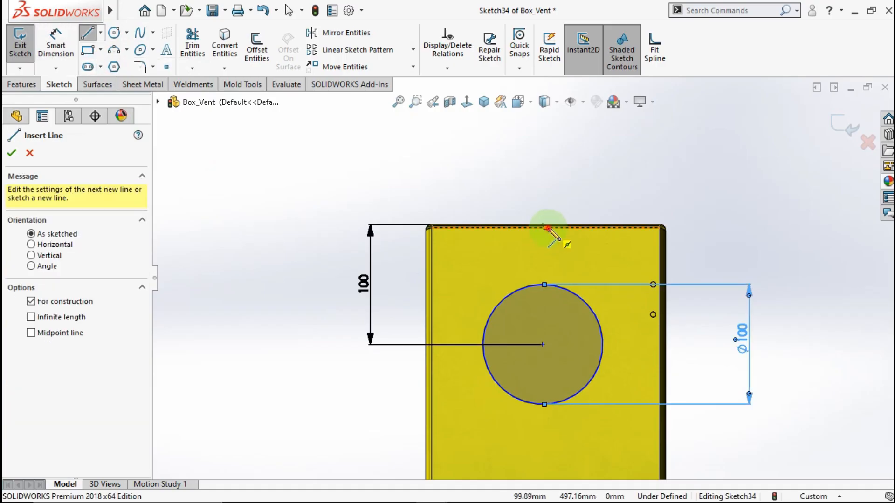
{"action": "left_click", "coordinate": [546, 228]}
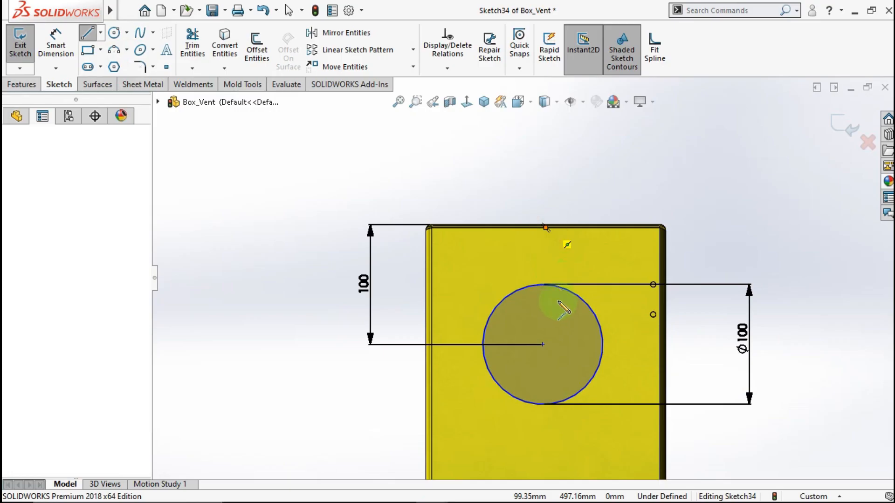
{"action": "left_click", "coordinate": [543, 345]}
{"action": "key", "text": "Escape"}
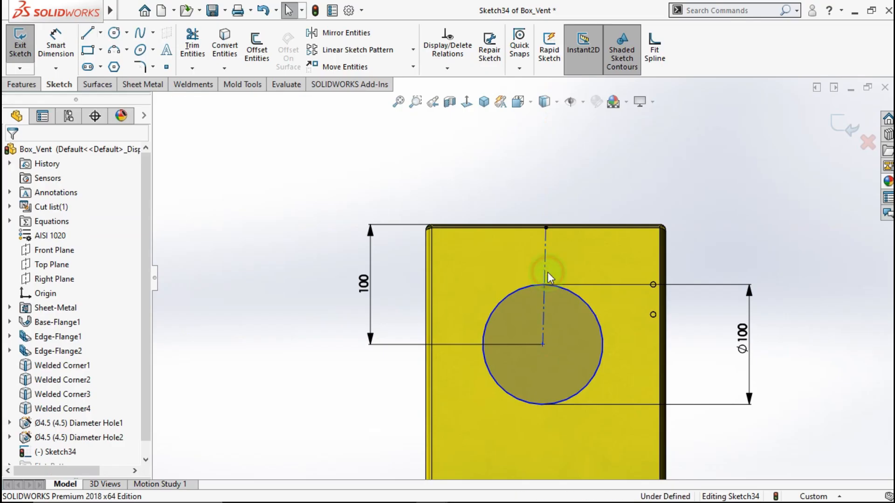
{"action": "left_click", "coordinate": [545, 270]}
{"action": "left_click", "coordinate": [605, 210]}
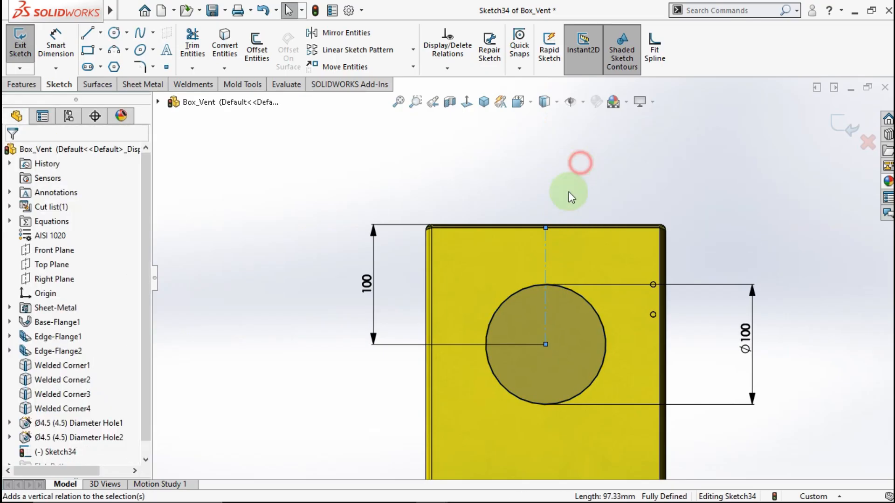
- Sketch three concentric circles of decreasing size inside the 100 mm circle, the smallest about 20 mm in diameter
{"action": "scroll", "coordinate": [571, 296], "scroll_direction": "down", "scroll_amount": 6}
{"action": "scroll", "coordinate": [551, 321], "scroll_direction": "down", "scroll_amount": 2}
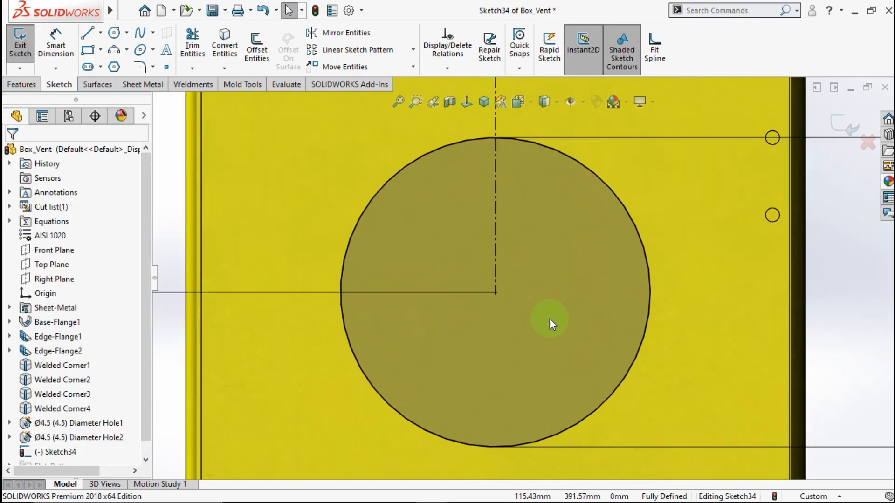
{"action": "left_click", "coordinate": [114, 33]}
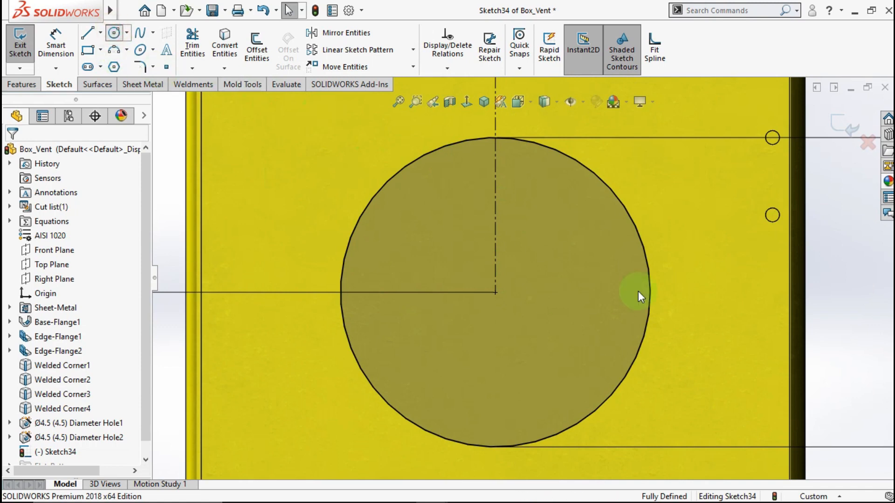
{"action": "mouse_move", "coordinate": [497, 293]}
{"action": "left_mouse_down"}
{"action": "mouse_move", "coordinate": [536, 256]}
{"action": "mouse_move", "coordinate": [596, 244]}
{"action": "mouse_move", "coordinate": [588, 236]}
{"action": "left_mouse_up"}
{"action": "left_click_drag", "start_coordinate": [496, 293], "coordinate": [555, 270]}
{"action": "left_click_drag", "start_coordinate": [497, 294], "coordinate": [526, 293]}
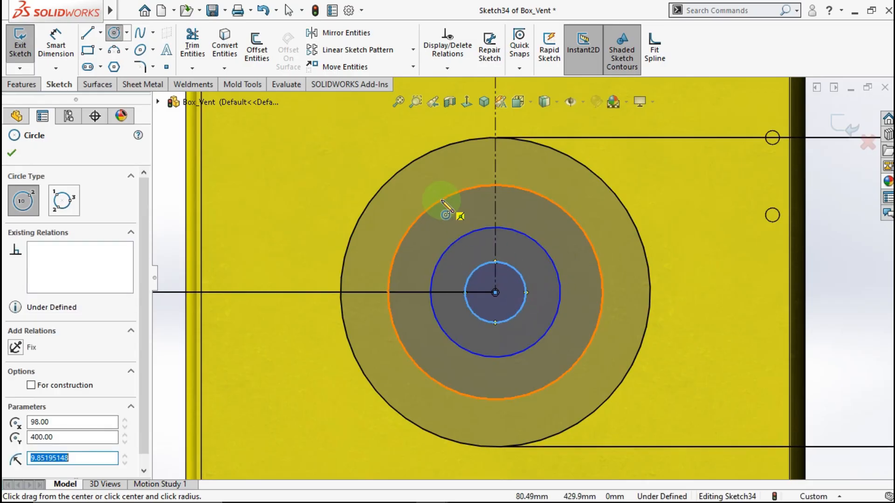
- Draw a vertical line through the centre, from the top to the bottom of the 100 mm circle
{"action": "left_click", "coordinate": [99, 33]}
{"action": "left_click", "coordinate": [104, 50]}
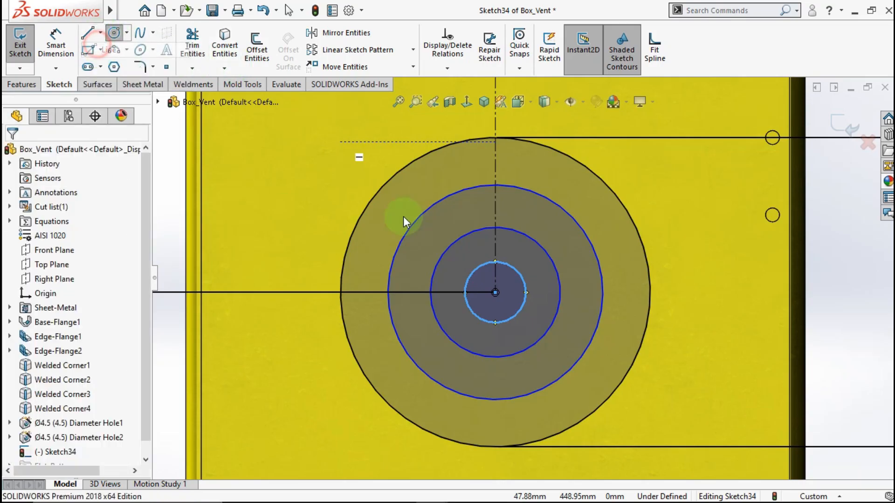
{"action": "left_click", "coordinate": [496, 139]}
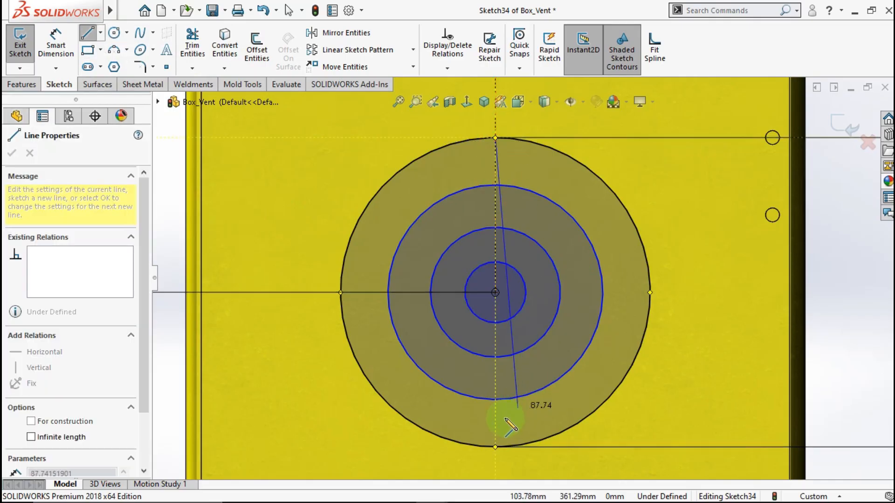
{"action": "left_click", "coordinate": [495, 449]}
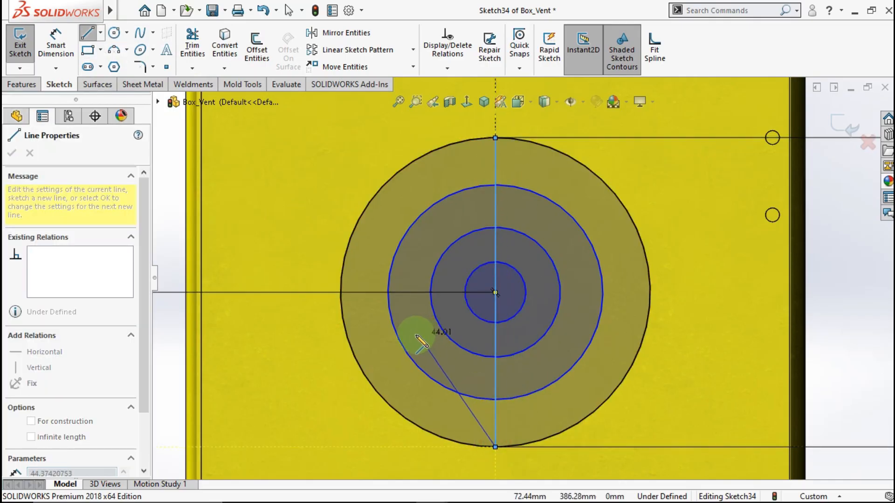
{"action": "key", "text": "Escape"}
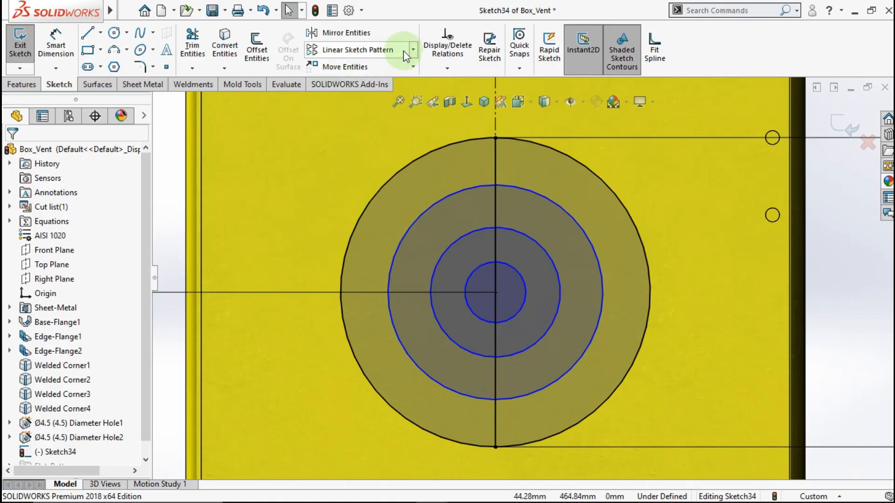
- Set up a circular sketch pattern of the vertical line, with the circles' common centre as the pattern centre
{"action": "left_click", "coordinate": [413, 50]}
{"action": "left_click", "coordinate": [385, 74]}
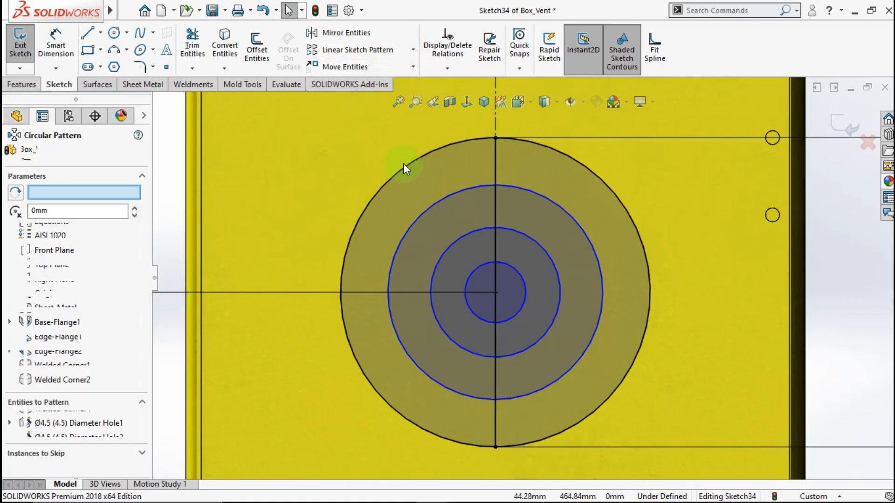
{"action": "left_click", "coordinate": [85, 414]}
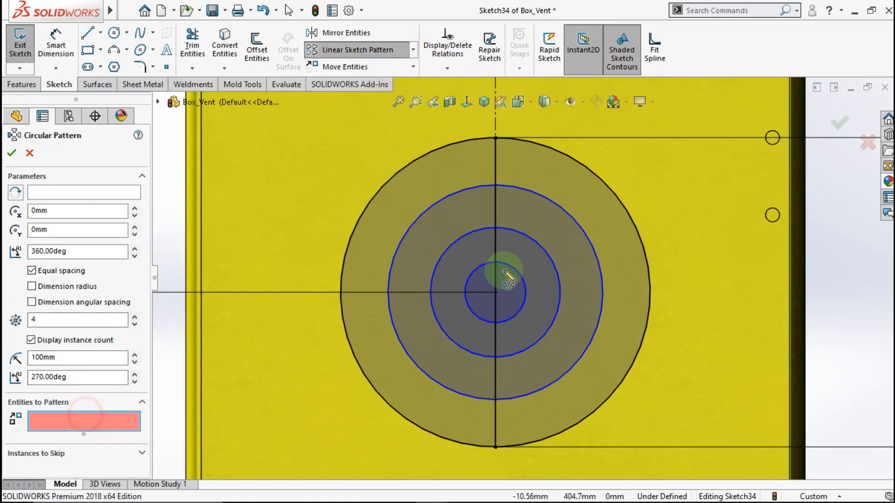
{"action": "left_click", "coordinate": [495, 172]}
{"action": "left_click", "coordinate": [79, 195]}
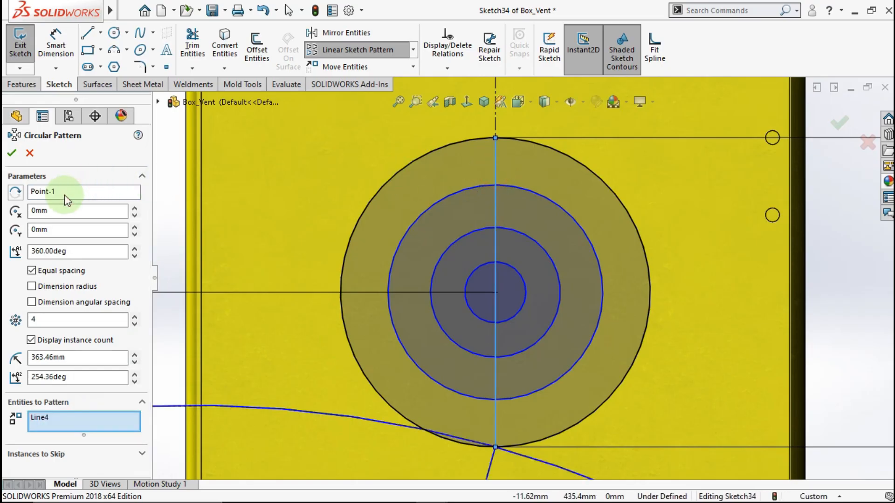
{"action": "right_click", "coordinate": [72, 195]}
{"action": "left_click", "coordinate": [86, 201]}
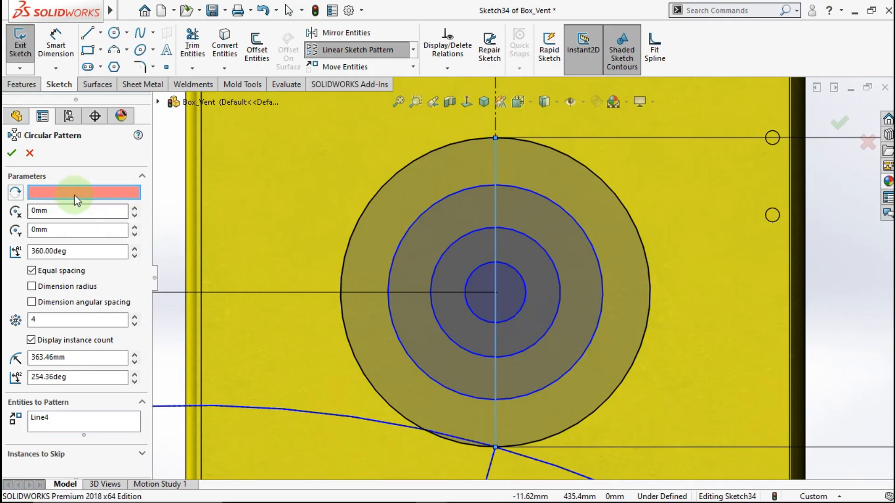
{"action": "left_click", "coordinate": [496, 293]}
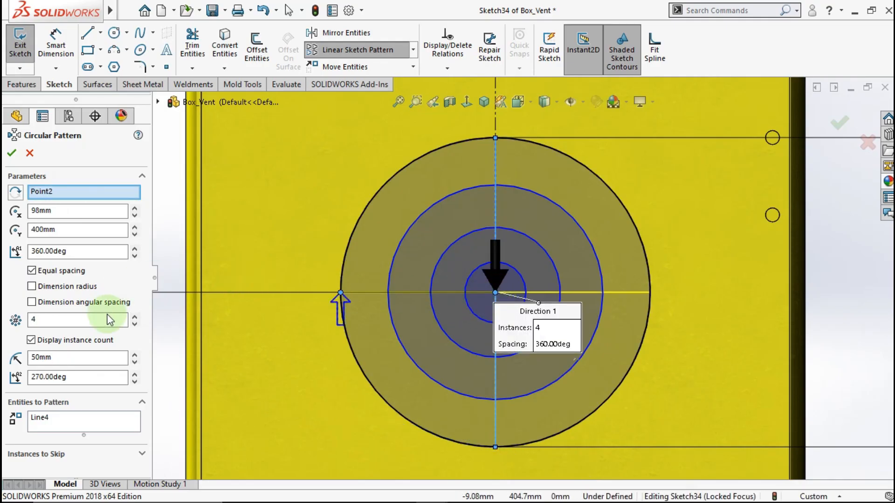
- Set the circular pattern of the line to 8 instances and apply it
{"action": "left_click", "coordinate": [136, 317]}
{"action": "double_click", "coordinate": [92, 320]}
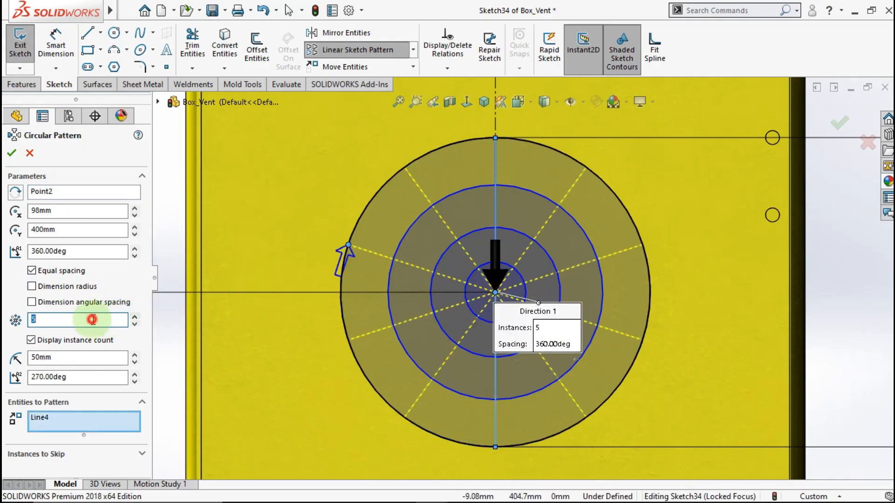
{"action": "type", "text": "8"}
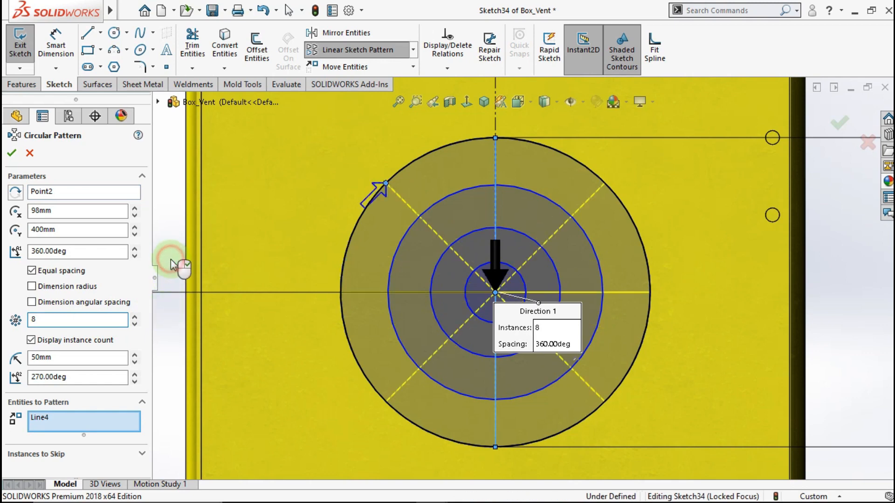
{"action": "scroll", "coordinate": [552, 284], "scroll_direction": "up", "scroll_amount": 3}
{"action": "scroll", "coordinate": [562, 267], "scroll_direction": "down", "scroll_amount": 2}
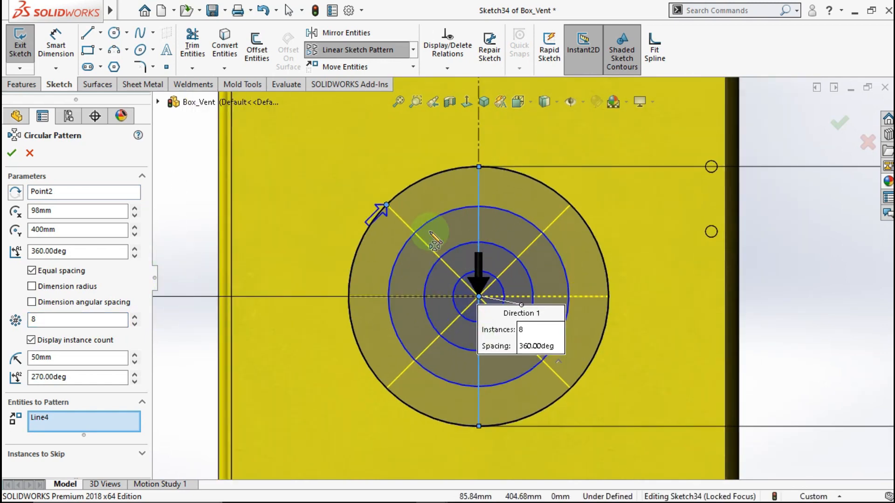
{"action": "left_click", "coordinate": [13, 156]}
{"action": "scroll", "coordinate": [643, 303], "scroll_direction": "up", "scroll_amount": 2}
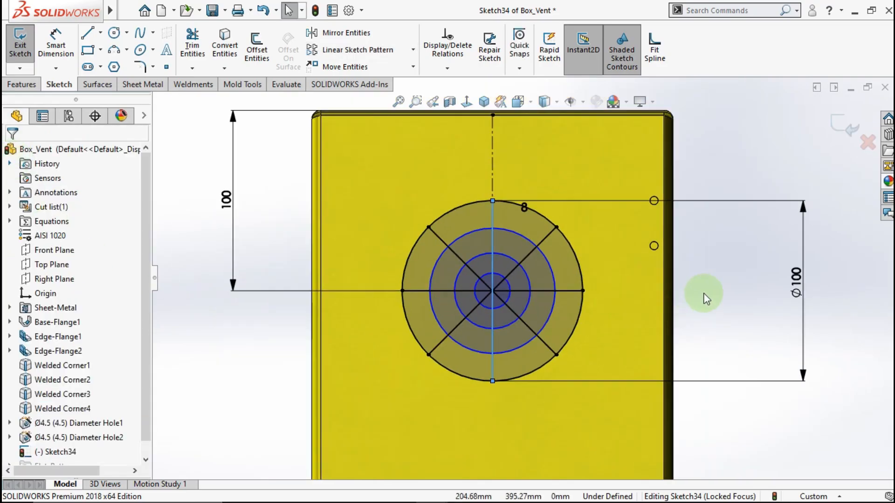
- Dimension the radial gap between the 100 mm circle and the largest inner circle to 10 mm
{"action": "scroll", "coordinate": [606, 270], "scroll_direction": "down", "scroll_amount": 2}
{"action": "key", "text": "d"}
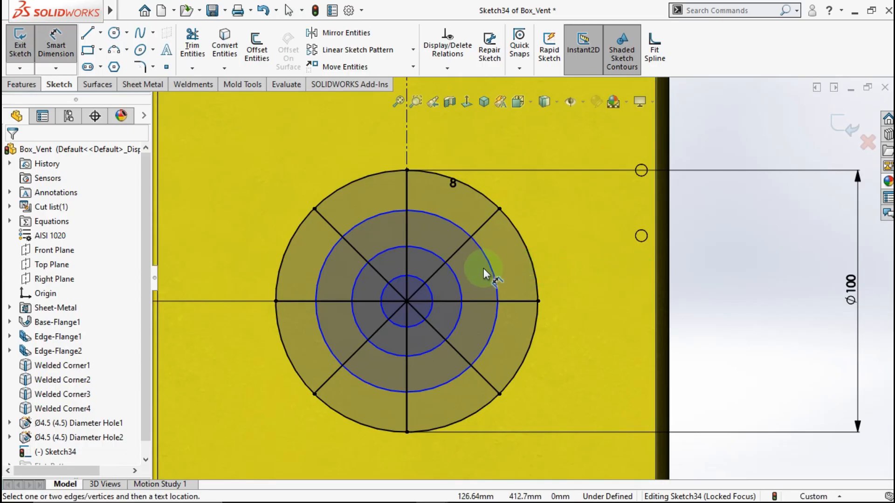
{"action": "left_click", "coordinate": [510, 265]}
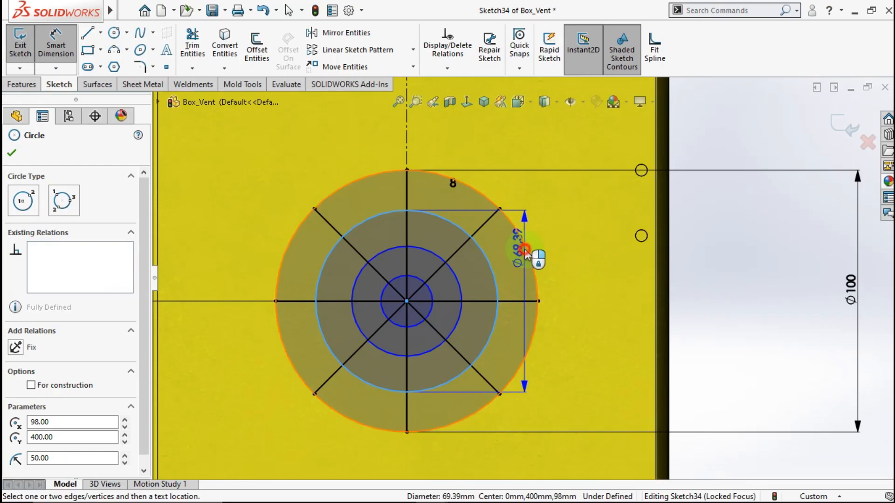
{"action": "left_click", "coordinate": [530, 255]}
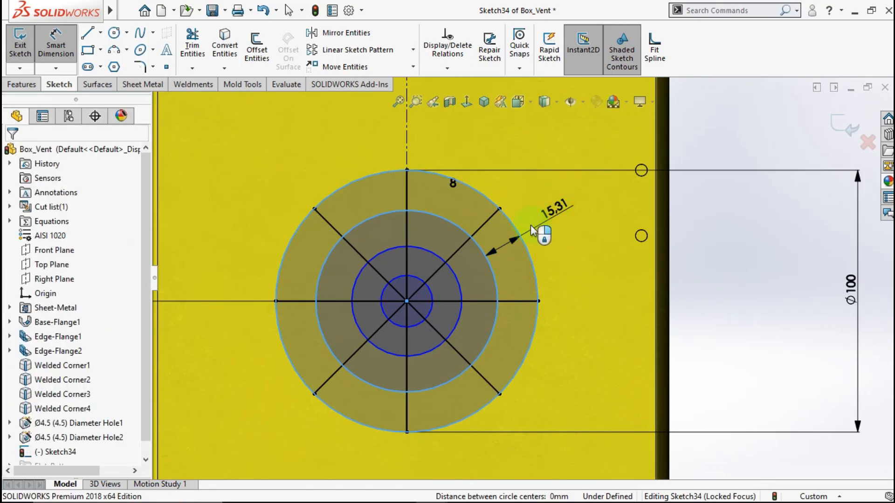
{"action": "left_click", "coordinate": [539, 234]}
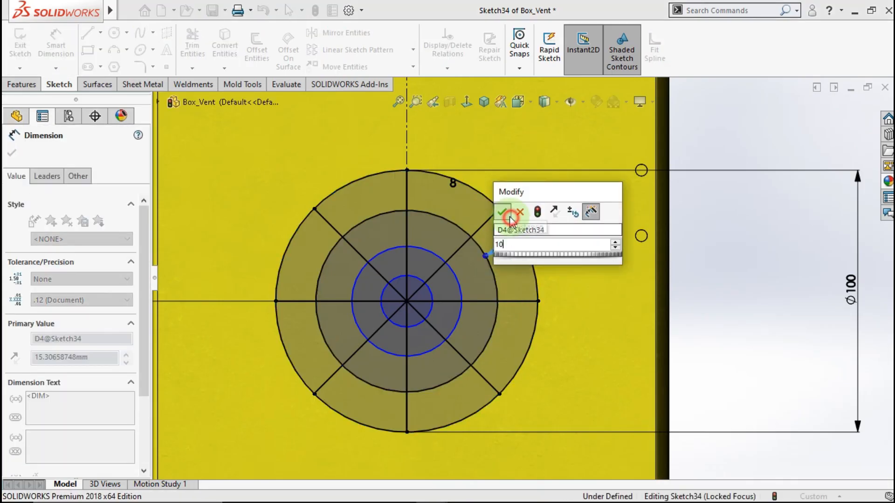
{"action": "left_click", "coordinate": [507, 212]}
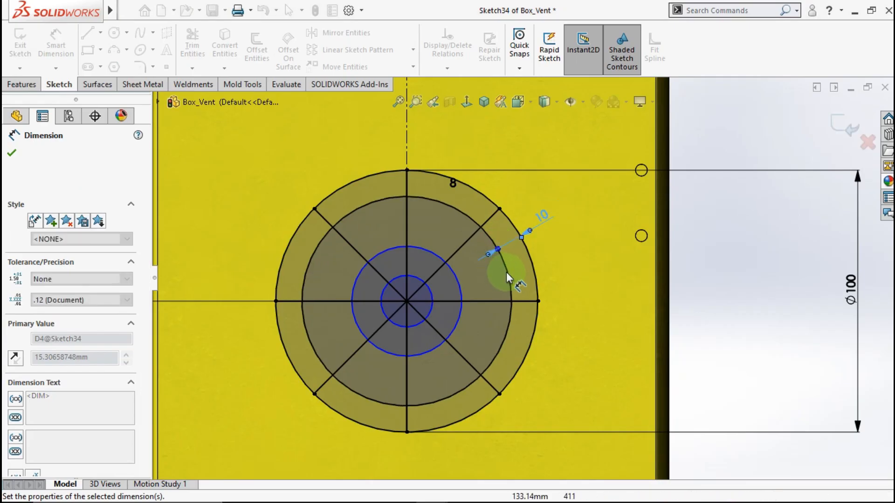
- Dimension the gap between the largest inner circle and the next smaller circle to 10 mm
{"action": "left_click", "coordinate": [507, 270]}
{"action": "left_click", "coordinate": [459, 291]}
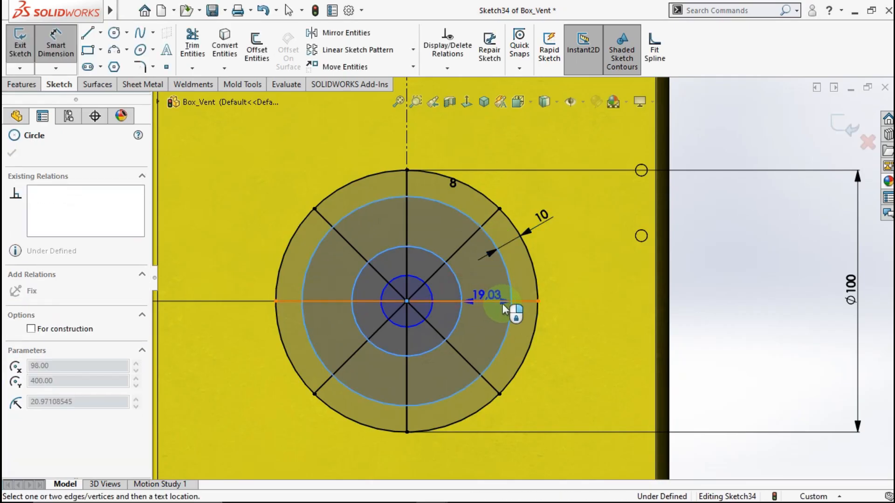
{"action": "left_click", "coordinate": [569, 278]}
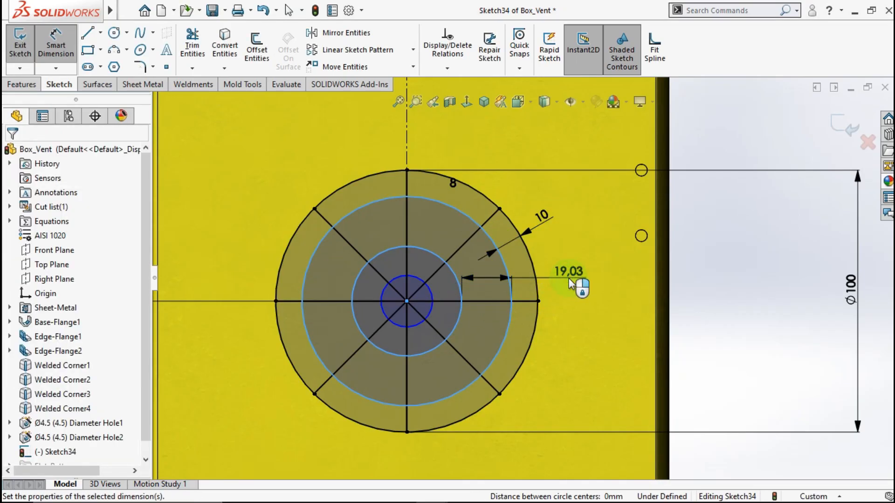
{"action": "type", "text": "10"}
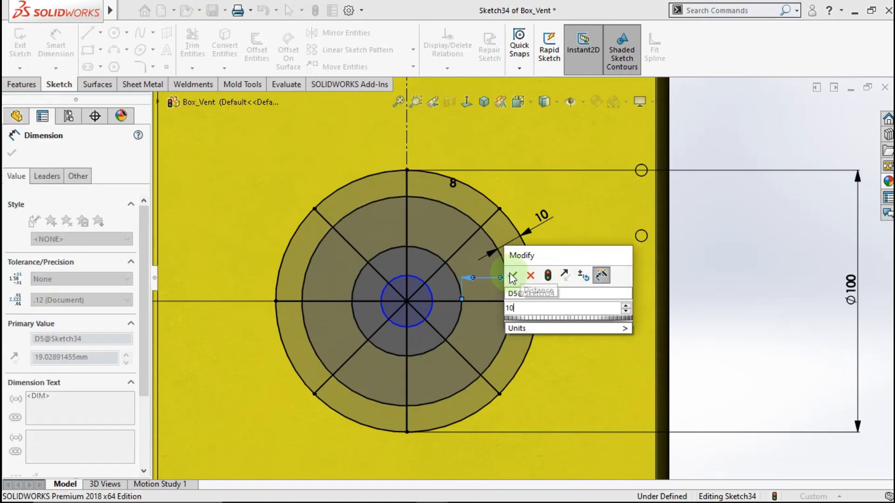
{"action": "key", "text": "Return"}
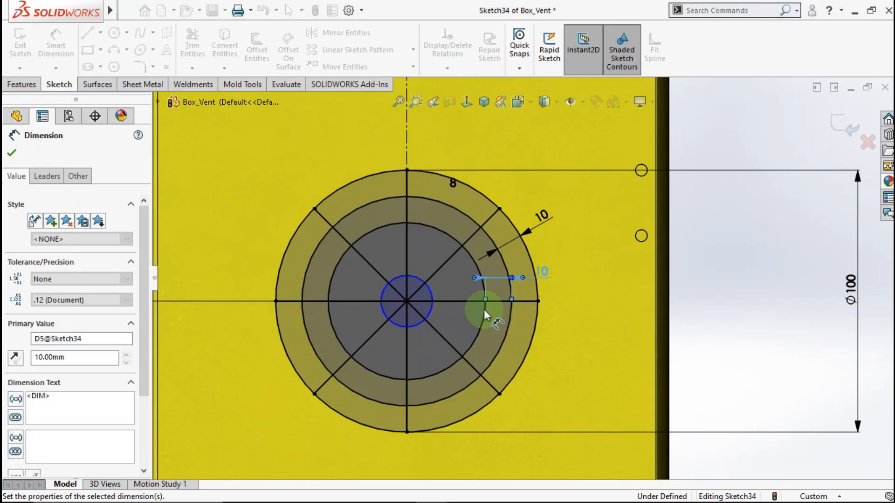
- Dimension the gap between the smallest circle and the circle around it to 10 mm
{"action": "left_click", "coordinate": [425, 319]}
{"action": "left_click", "coordinate": [474, 337]}
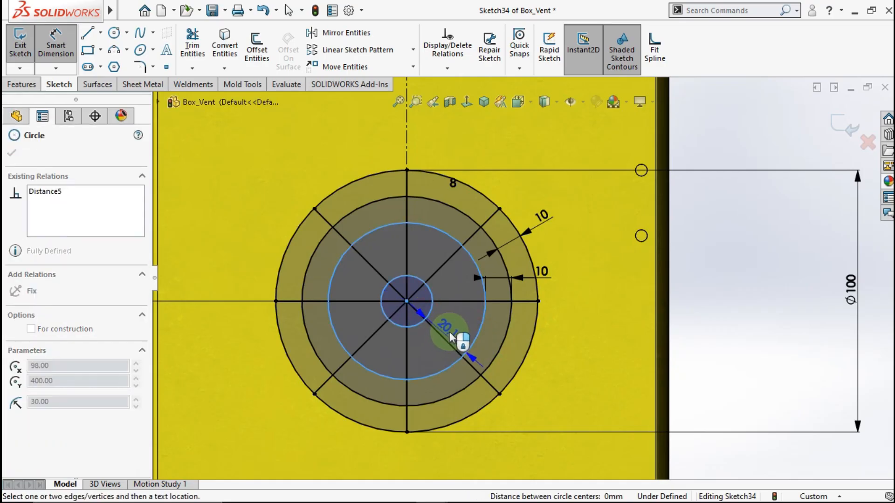
{"action": "left_click", "coordinate": [453, 326]}
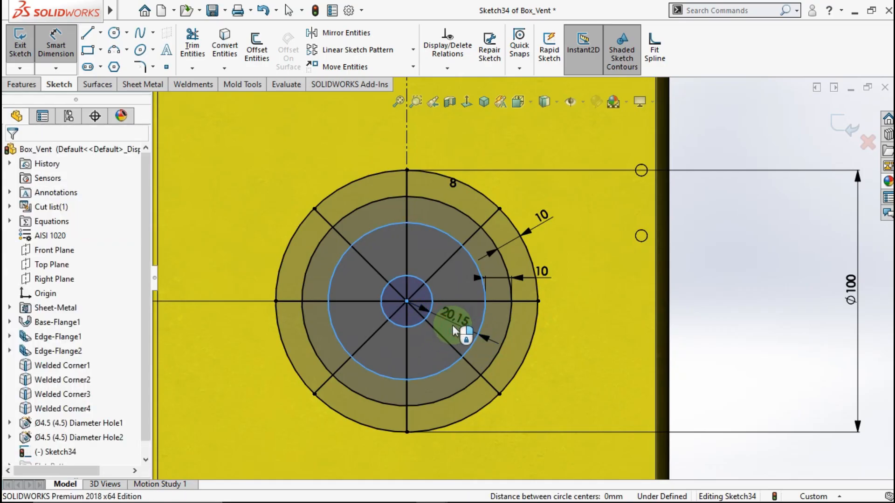
{"action": "left_click", "coordinate": [448, 331]}
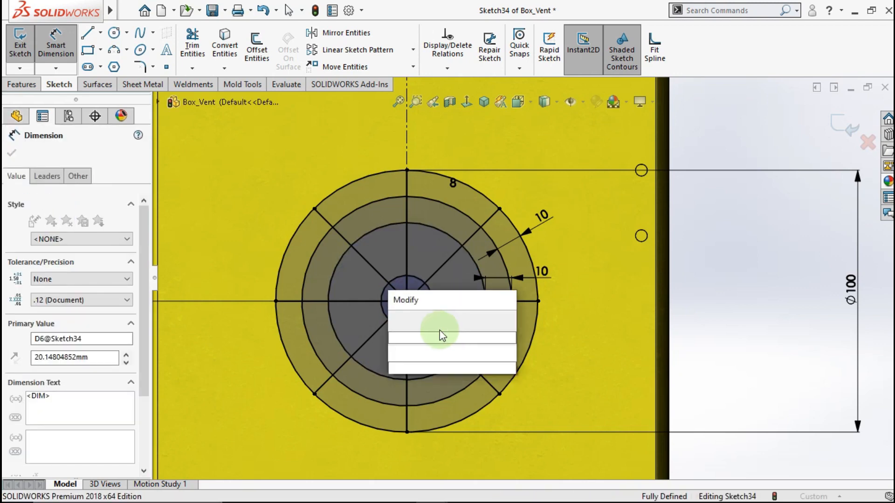
{"action": "type", "text": "10"}
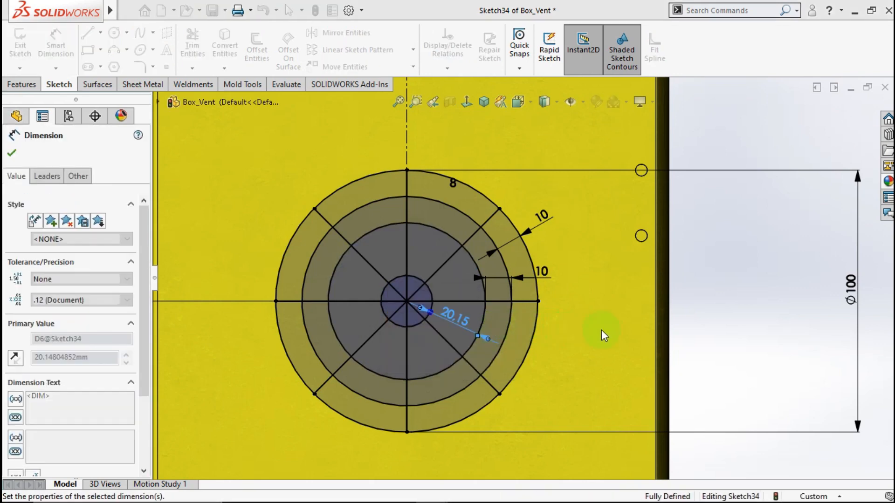
{"action": "left_click", "coordinate": [679, 298]}
- Exit the sketch and start a Vent feature with the outer 100 mm circle as its boundary
{"action": "scroll", "coordinate": [522, 293], "scroll_direction": "up", "scroll_amount": 3}
{"action": "mouse_move", "coordinate": [487, 297]}
{"action": "middle_mouse_down"}
{"action": "mouse_move", "coordinate": [460, 310]}
{"action": "mouse_move", "coordinate": [484, 286]}
{"action": "mouse_move", "coordinate": [489, 304]}
{"action": "middle_mouse_up"}
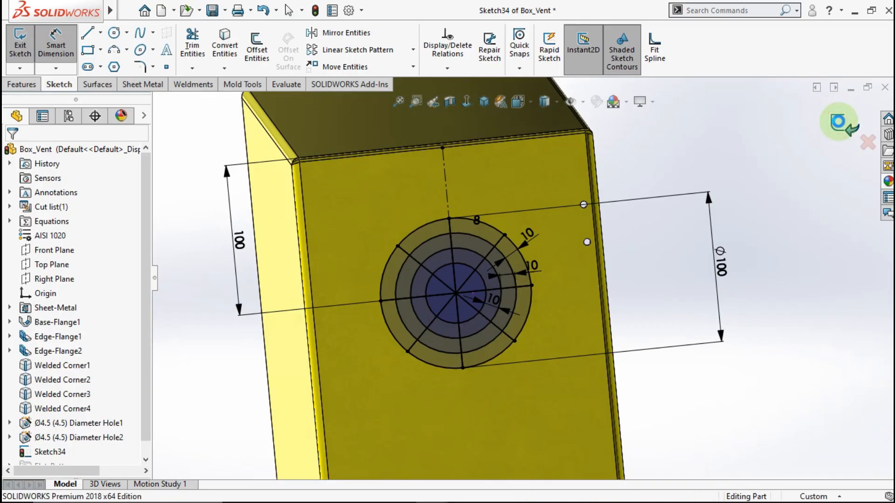
{"action": "left_click", "coordinate": [831, 131]}
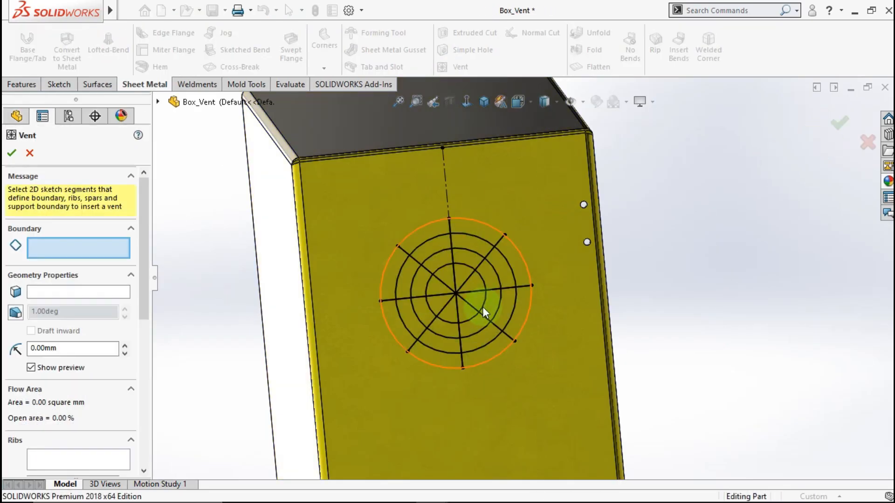
{"action": "scroll", "coordinate": [482, 306], "scroll_direction": "down", "scroll_amount": 3}
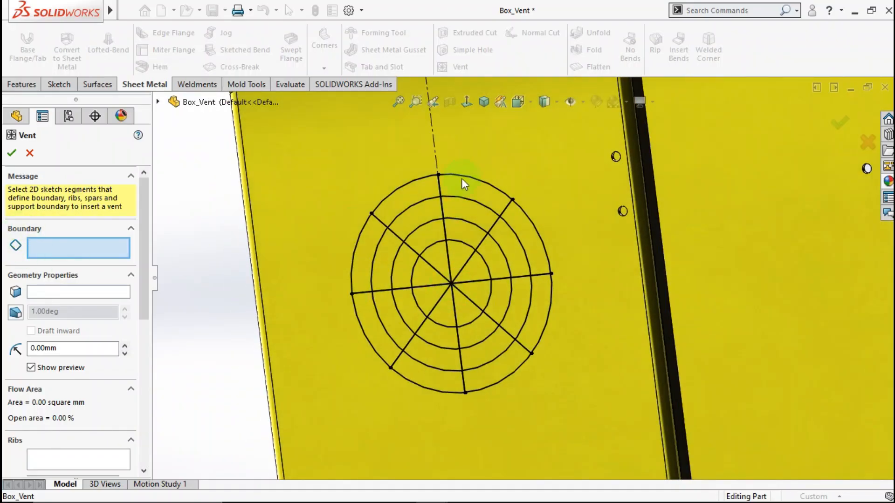
{"action": "left_click", "coordinate": [463, 176]}
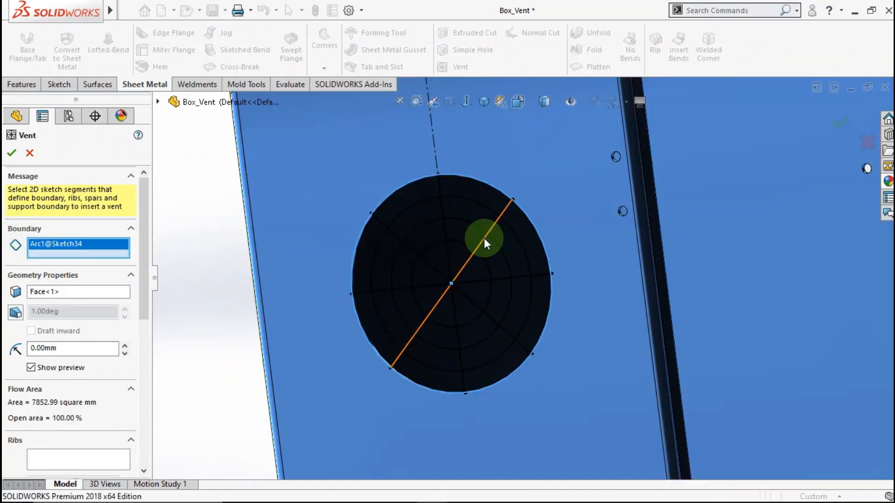
- Assign the vertical, horizontal and both diagonal lines through the circle centre as the ribs of the vent
{"action": "mouse_move", "coordinate": [484, 238]}
{"action": "middle_mouse_down"}
{"action": "mouse_move", "coordinate": [506, 208]}
{"action": "mouse_move", "coordinate": [470, 219]}
{"action": "mouse_move", "coordinate": [516, 208]}
{"action": "mouse_move", "coordinate": [531, 188]}
{"action": "mouse_move", "coordinate": [503, 205]}
{"action": "mouse_move", "coordinate": [501, 191]}
{"action": "mouse_move", "coordinate": [304, 261]}
{"action": "middle_mouse_up"}
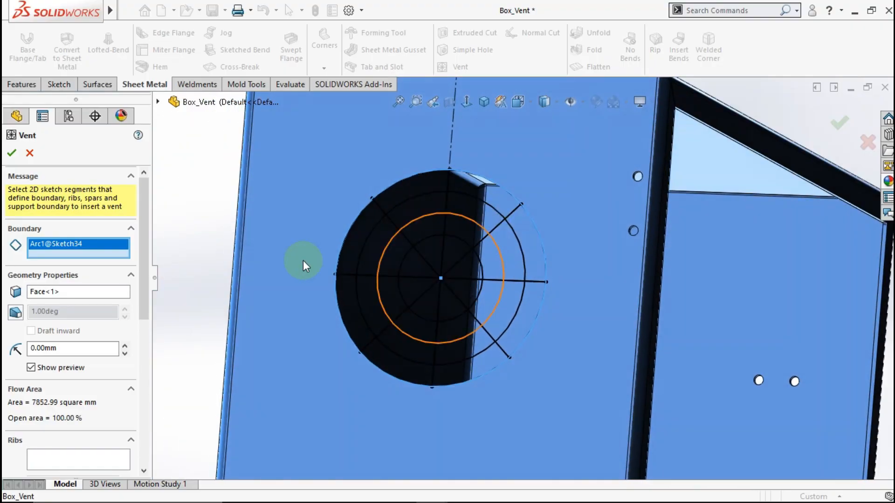
{"action": "left_click_drag", "start_coordinate": [142, 288], "coordinate": [140, 329]}
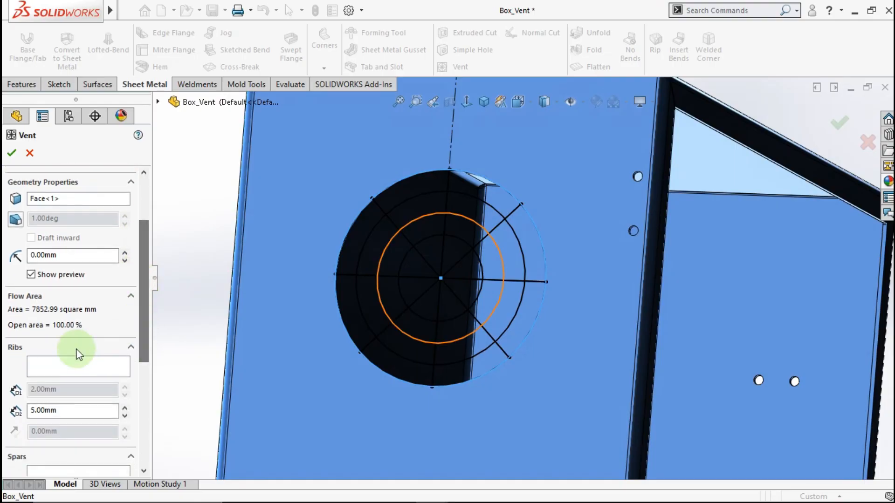
{"action": "left_click", "coordinate": [44, 362]}
{"action": "middle_click_drag", "start_coordinate": [303, 319], "coordinate": [546, 322]}
{"action": "left_click", "coordinate": [497, 270]}
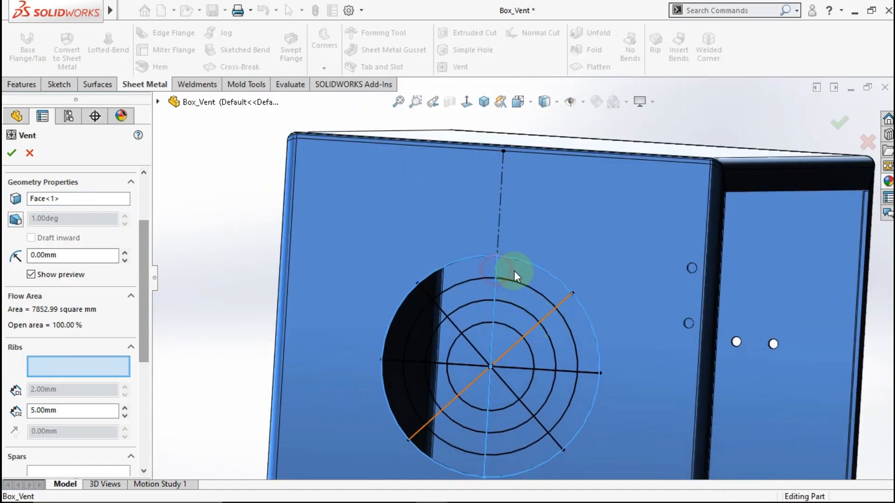
{"action": "left_click", "coordinate": [554, 308]}
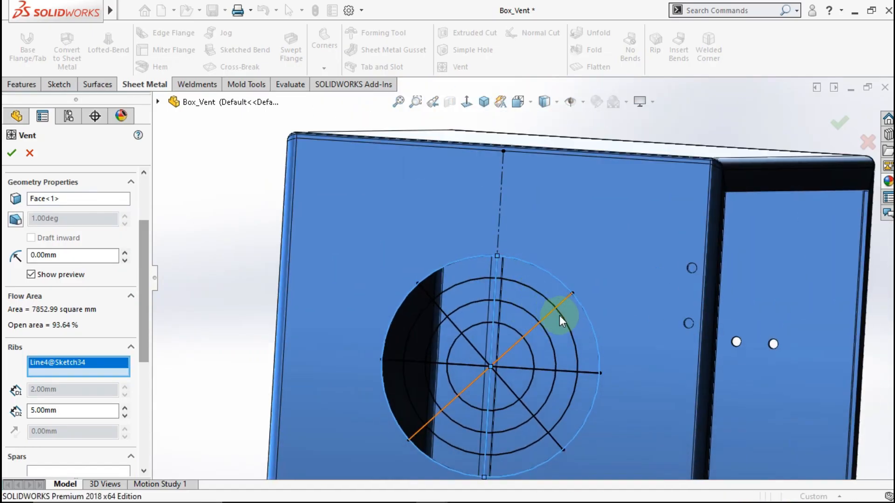
{"action": "left_click", "coordinate": [564, 302]}
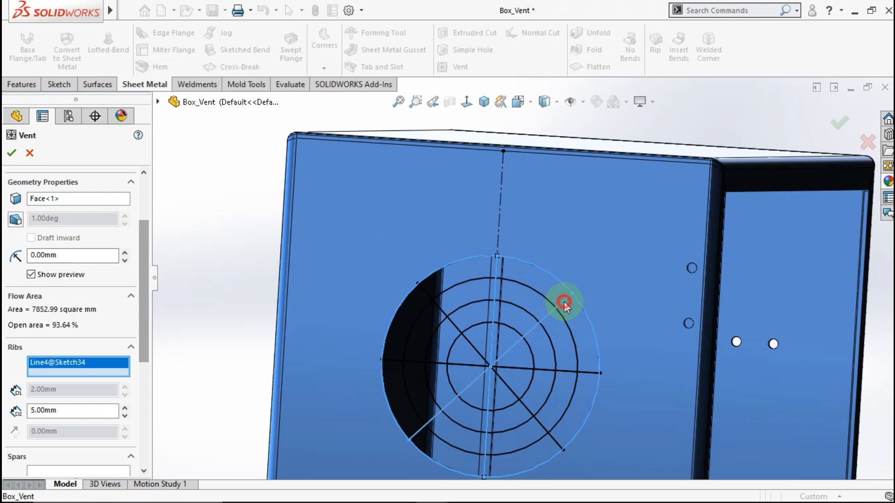
{"action": "left_click", "coordinate": [568, 373]}
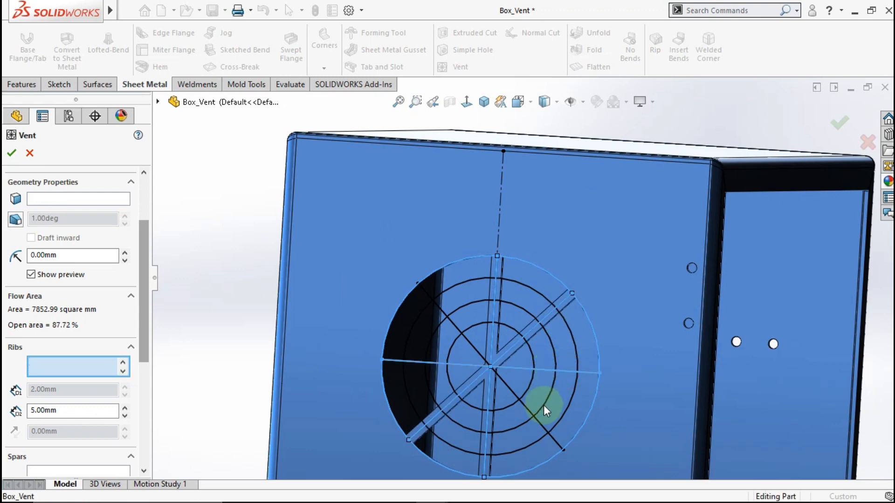
{"action": "left_click", "coordinate": [539, 421]}
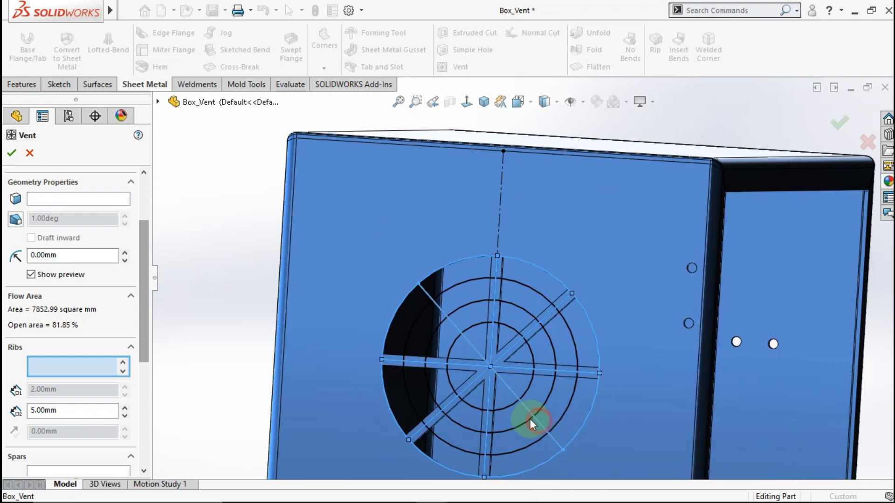
- Set the width of the vent ribs to 3 mm
{"action": "left_click", "coordinate": [141, 359]}
{"action": "left_click", "coordinate": [91, 375]}
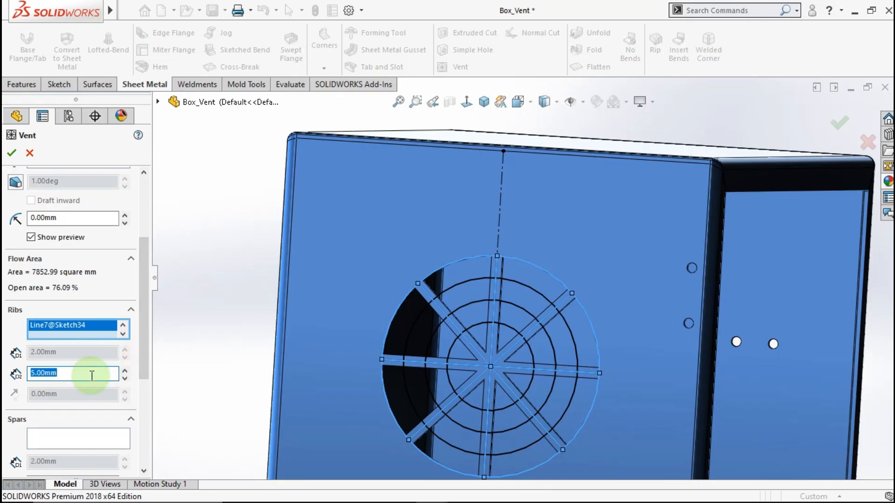
{"action": "type", "text": "3"}
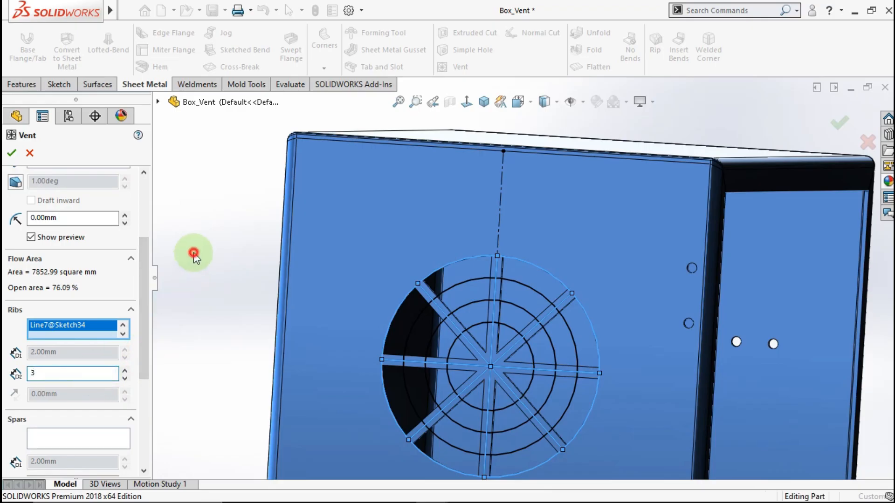
{"action": "left_click", "coordinate": [293, 289]}
- Assign the two larger inner circles as the spars of the vent
{"action": "left_click_drag", "start_coordinate": [142, 332], "coordinate": [141, 393]}
{"action": "left_click", "coordinate": [81, 340]}
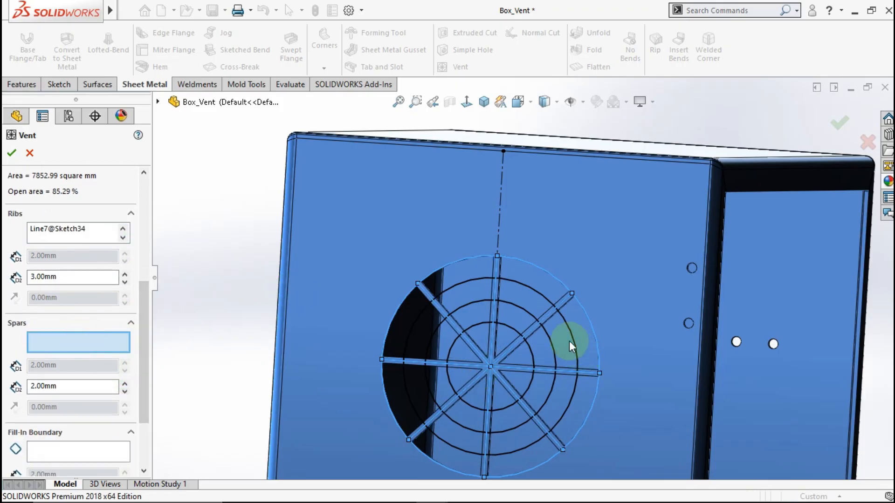
{"action": "left_click", "coordinate": [537, 318]}
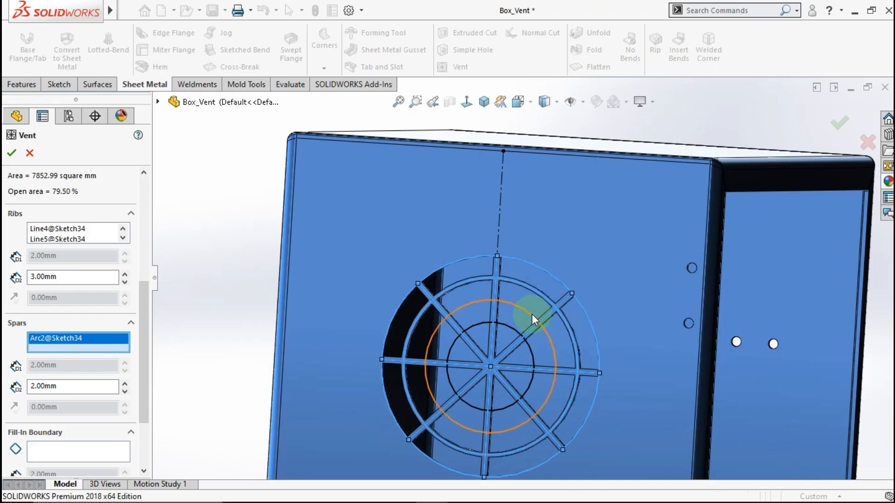
{"action": "left_click", "coordinate": [533, 315]}
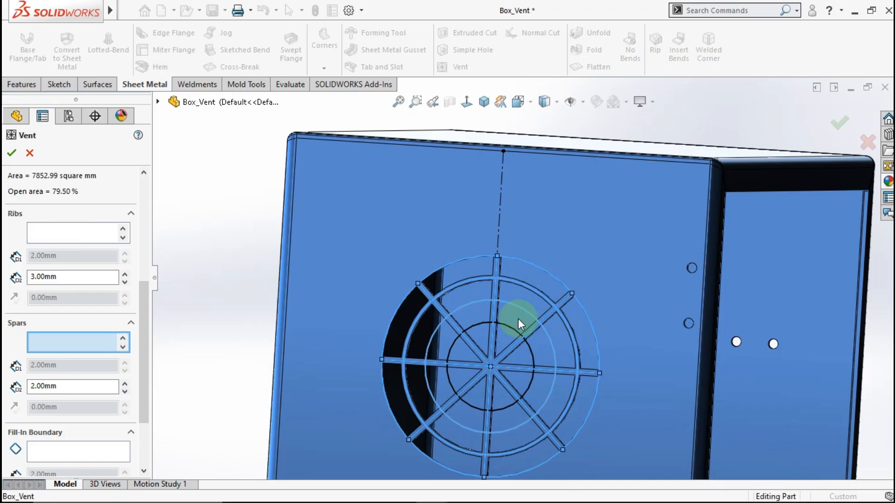
{"action": "left_click", "coordinate": [518, 318]}
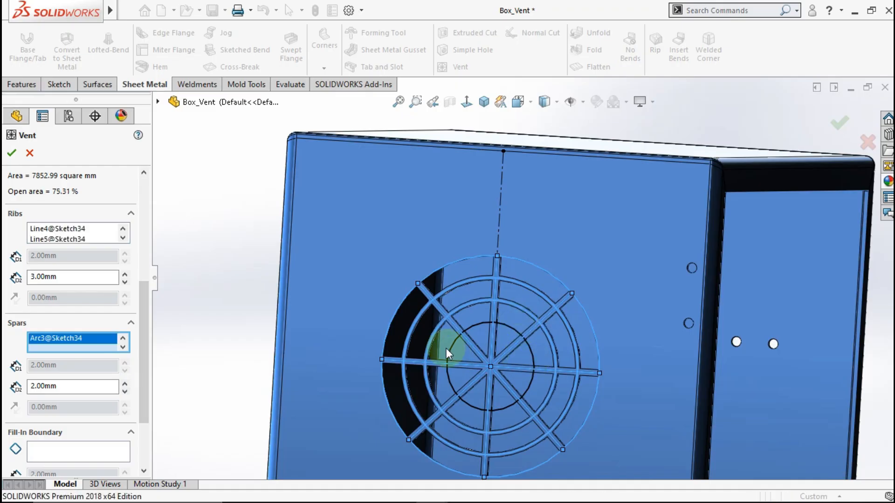
- Use the smallest circle as the vent's fill-in boundary and create the vent
{"action": "scroll", "coordinate": [69, 385], "scroll_direction": "down", "scroll_amount": 3}
{"action": "left_click", "coordinate": [65, 382]}
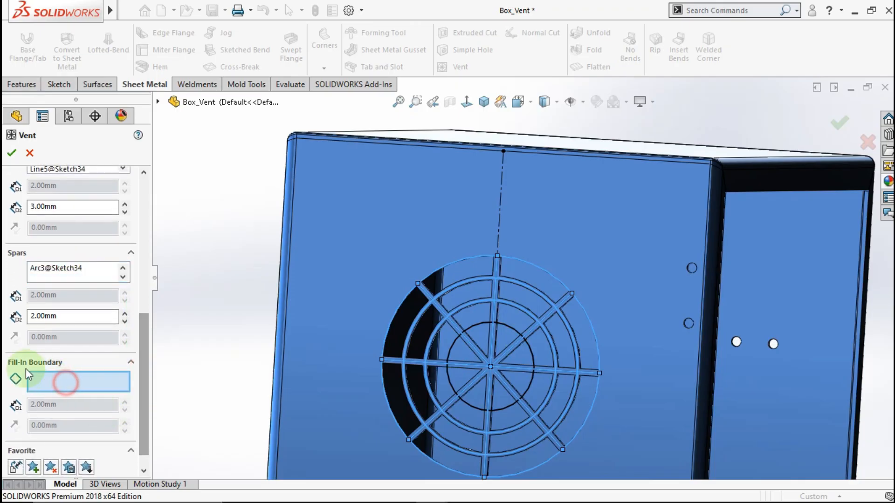
{"action": "left_click", "coordinate": [532, 355]}
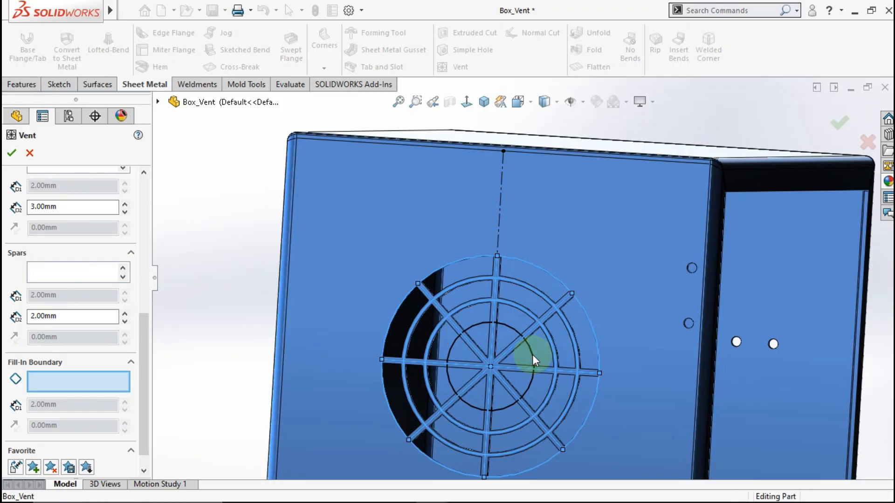
{"action": "left_click", "coordinate": [533, 354]}
{"action": "mouse_move", "coordinate": [530, 369]}
{"action": "middle_mouse_down"}
{"action": "mouse_move", "coordinate": [524, 293]}
{"action": "mouse_move", "coordinate": [535, 289]}
{"action": "middle_mouse_up"}
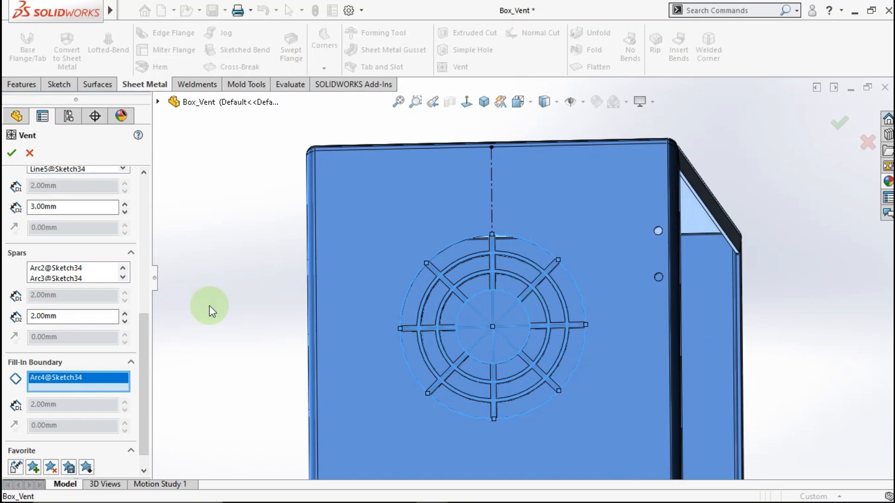
{"action": "left_click", "coordinate": [12, 156]}
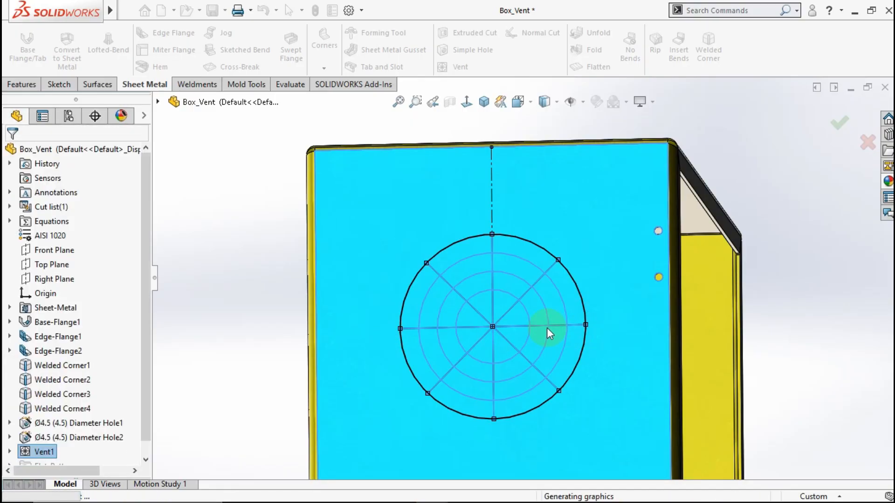
- Show the part in isometric view and return to the Panel Box_Vent assembly, rebuilding it with the changed part
{"action": "scroll", "coordinate": [545, 330], "scroll_direction": "down", "scroll_amount": 6}
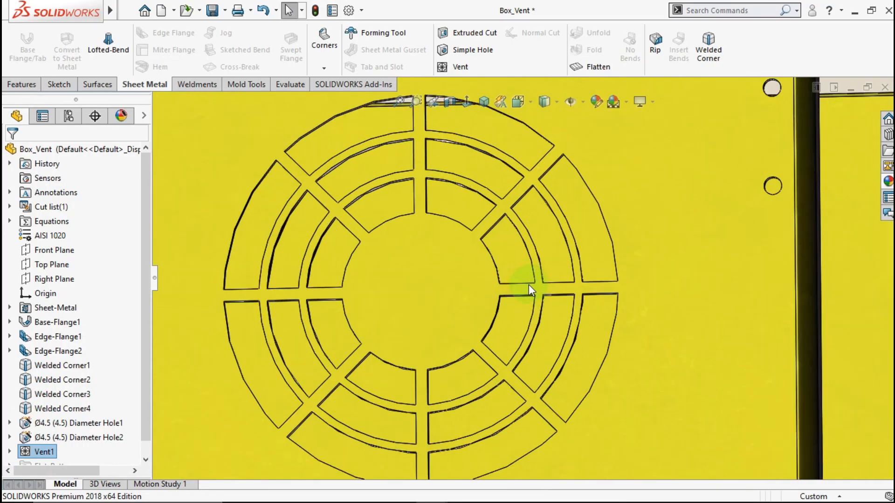
{"action": "scroll", "coordinate": [531, 280], "scroll_direction": "up", "scroll_amount": 6}
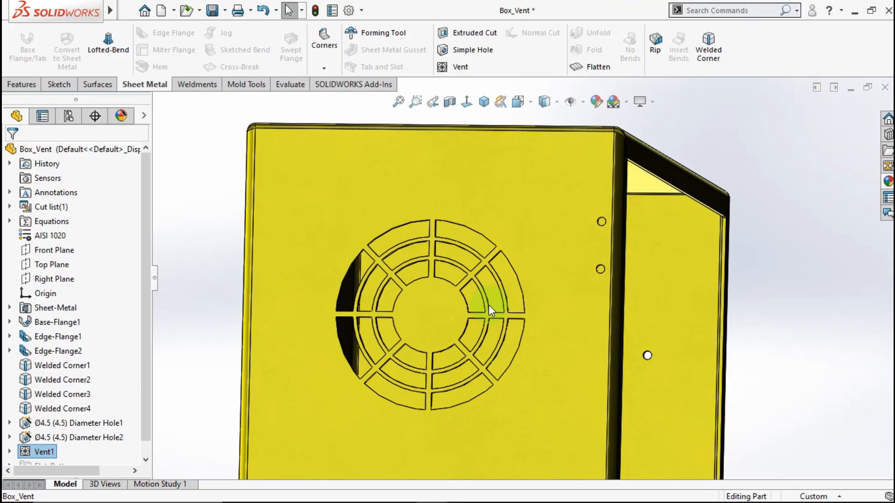
{"action": "middle_click_drag", "start_coordinate": [489, 305], "coordinate": [488, 212]}
{"action": "left_click", "coordinate": [483, 100]}
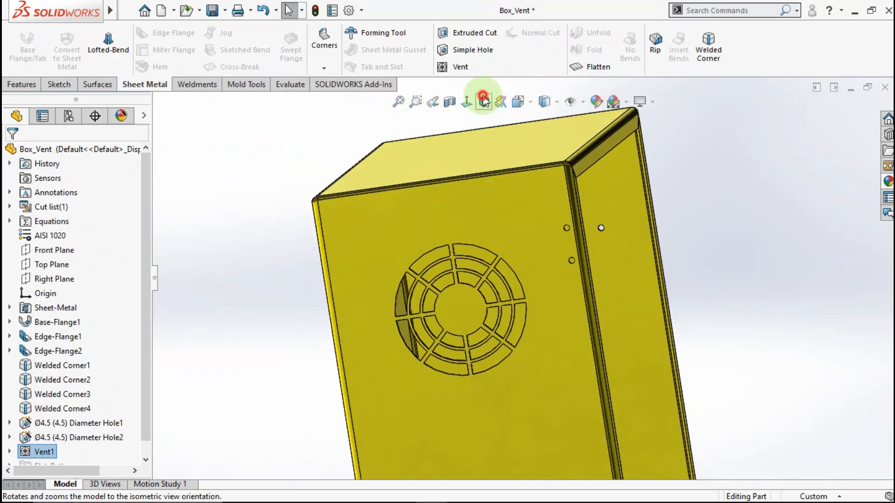
{"action": "left_click", "coordinate": [336, 206]}
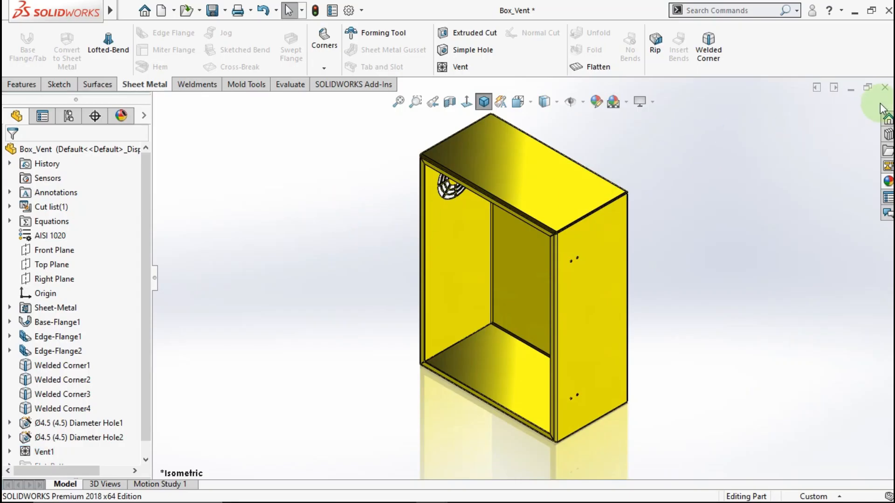
{"action": "left_click", "coordinate": [424, 257]}
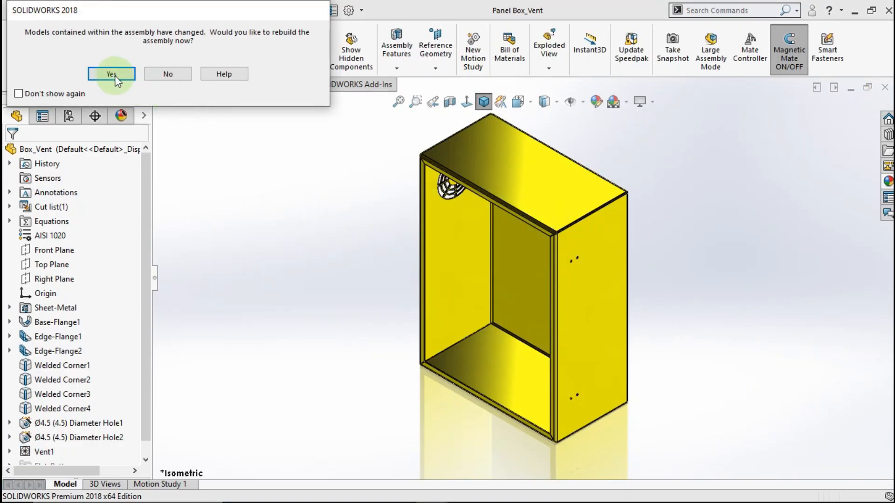
{"action": "left_click", "coordinate": [112, 73]}
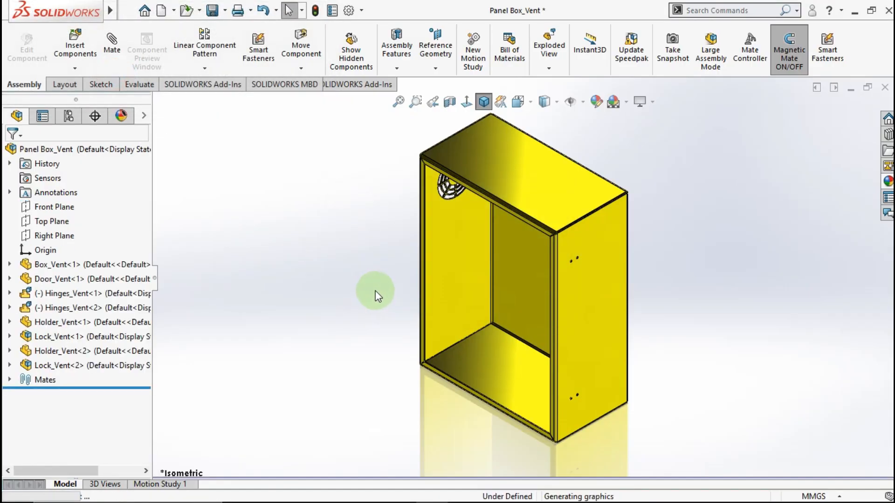